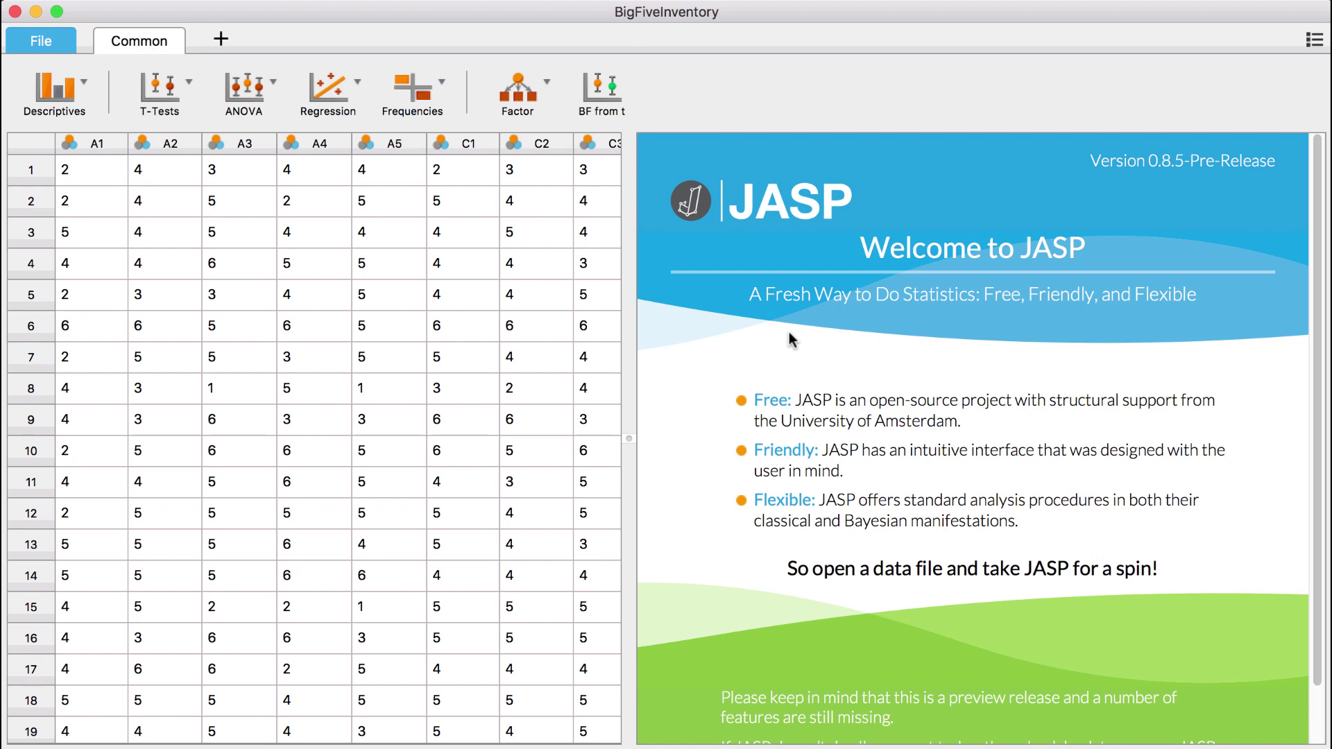
Scroll through the data columns up to group and bring up the module list offering Network.
scroll(566, 325, right, 8)
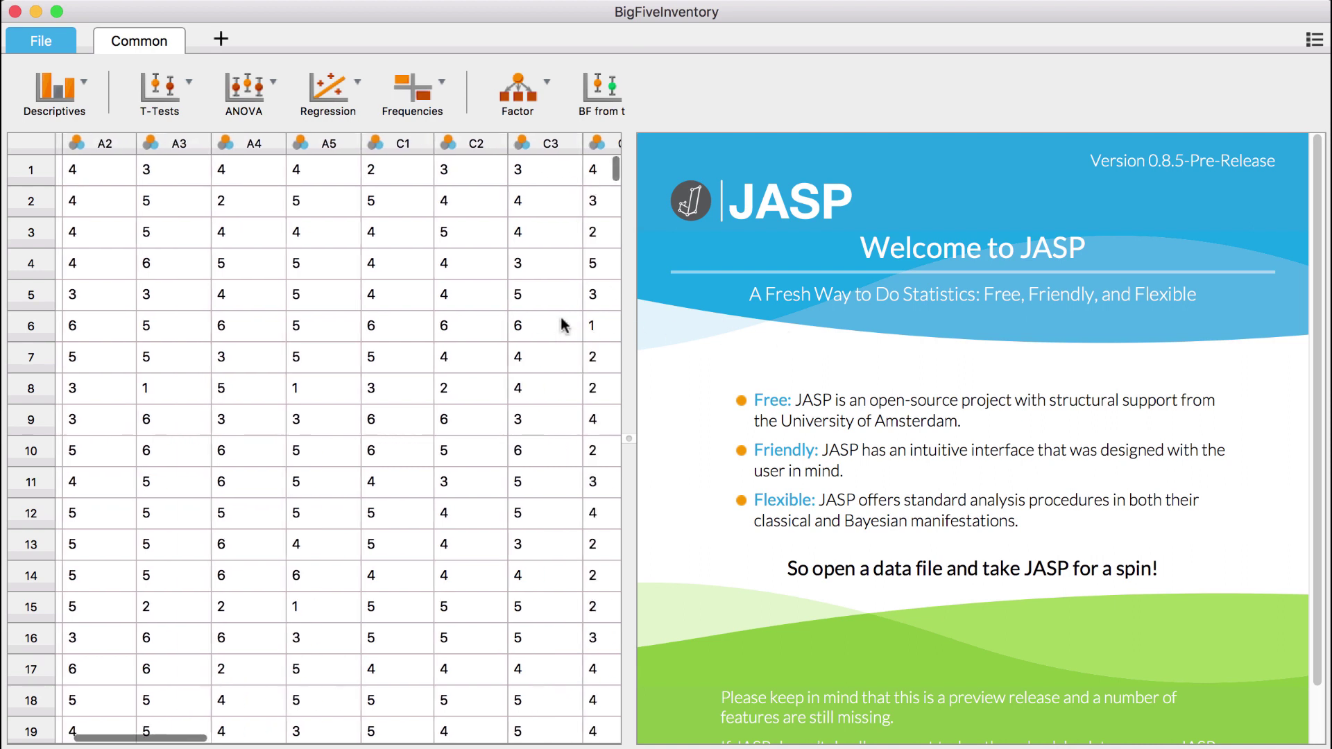
scroll(565, 325, right, 8)
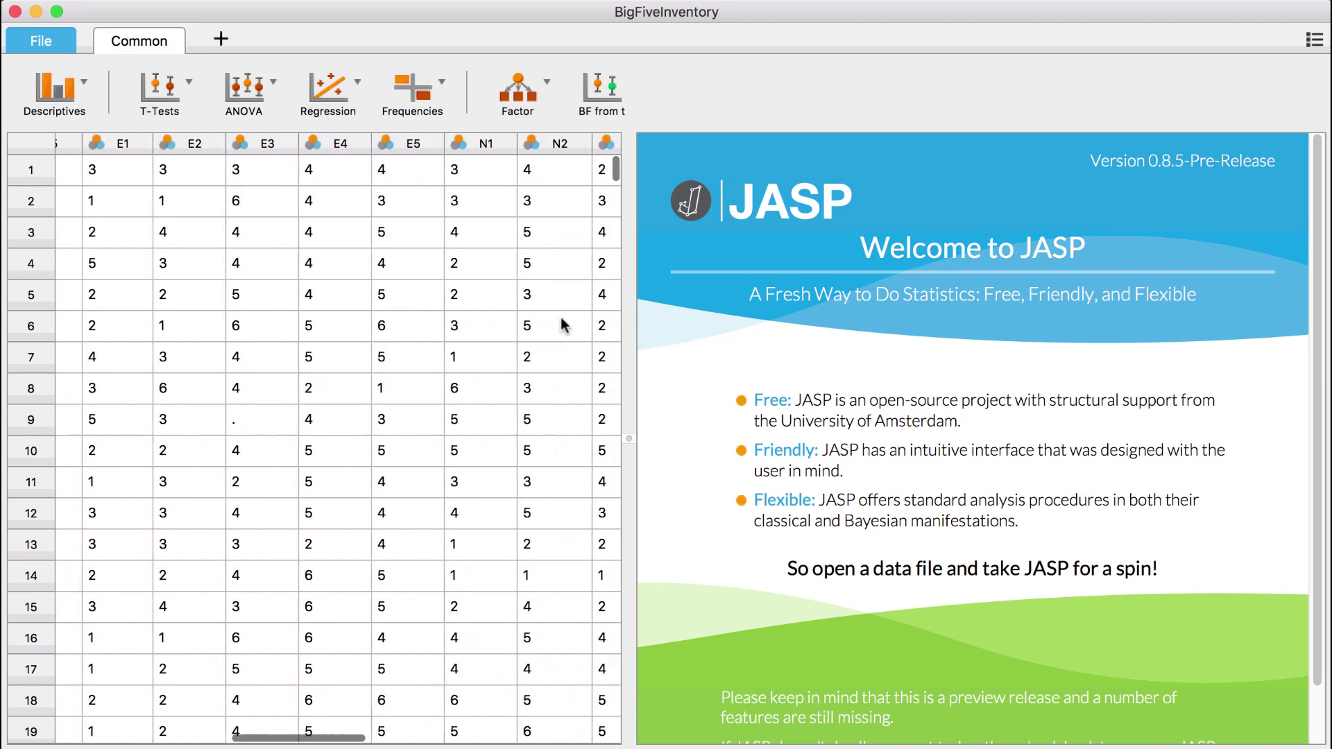
scroll(563, 324, right, 8)
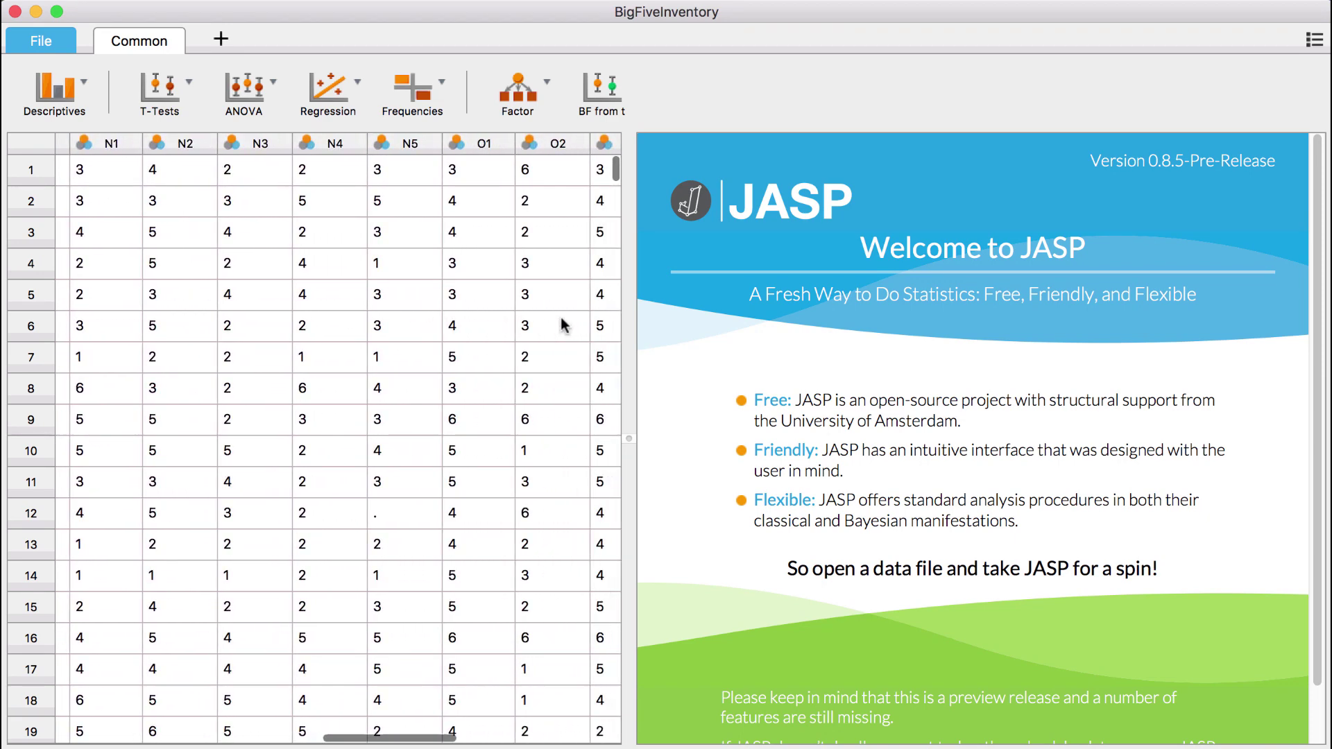
scroll(563, 324, right, 3)
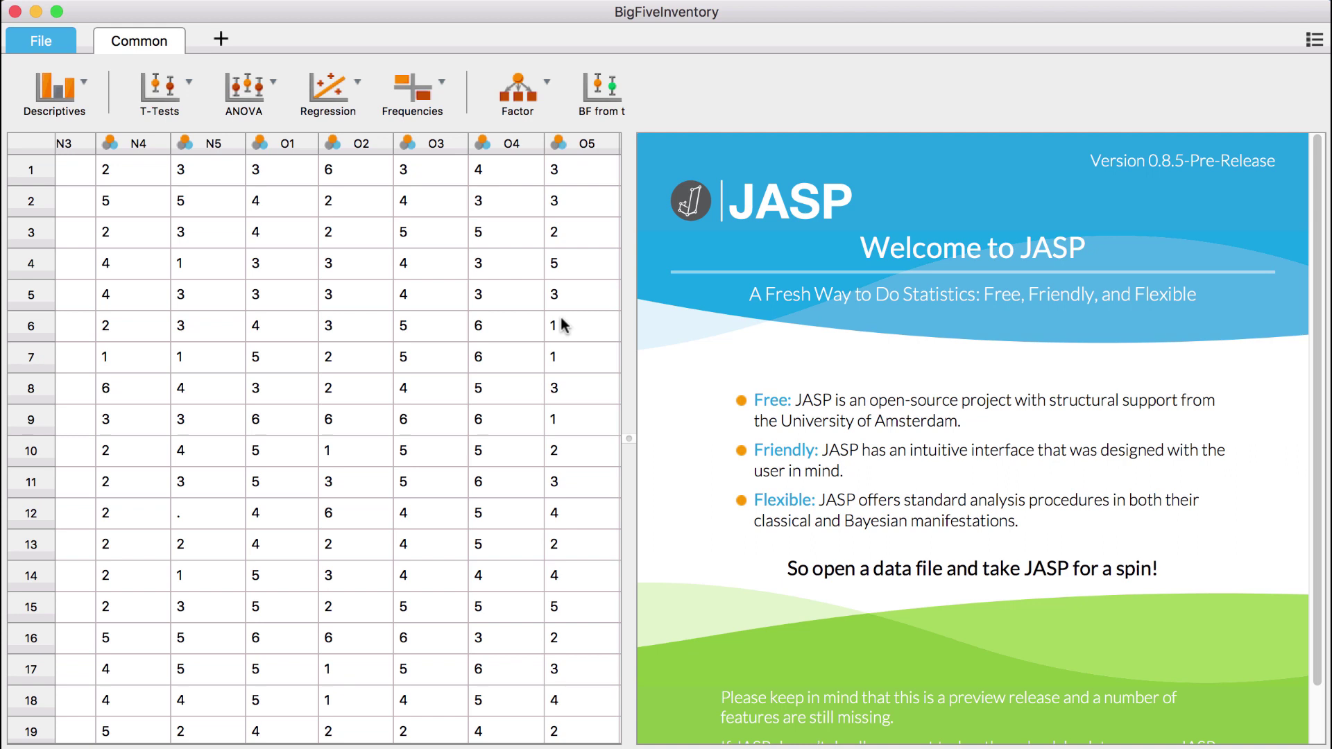
scroll(562, 324, right, 6)
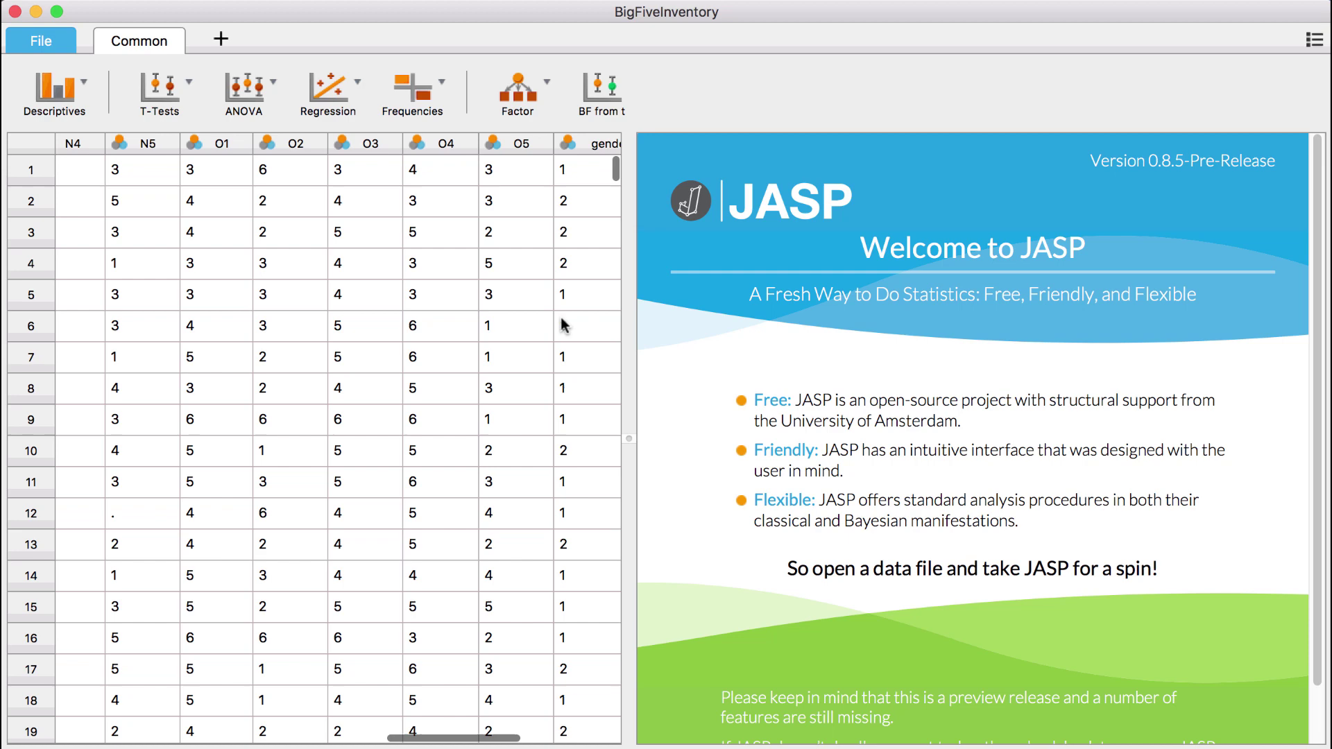
scroll(562, 325, right, 2)
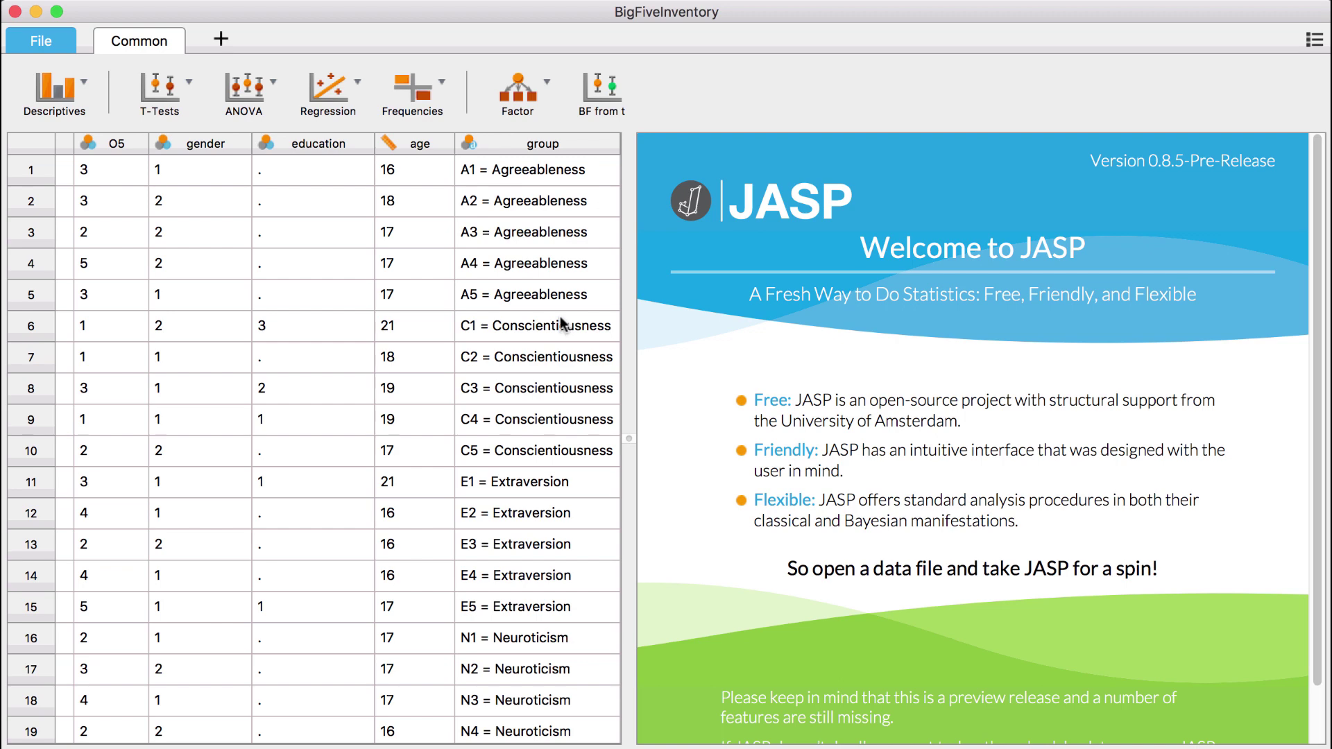
click(221, 39)
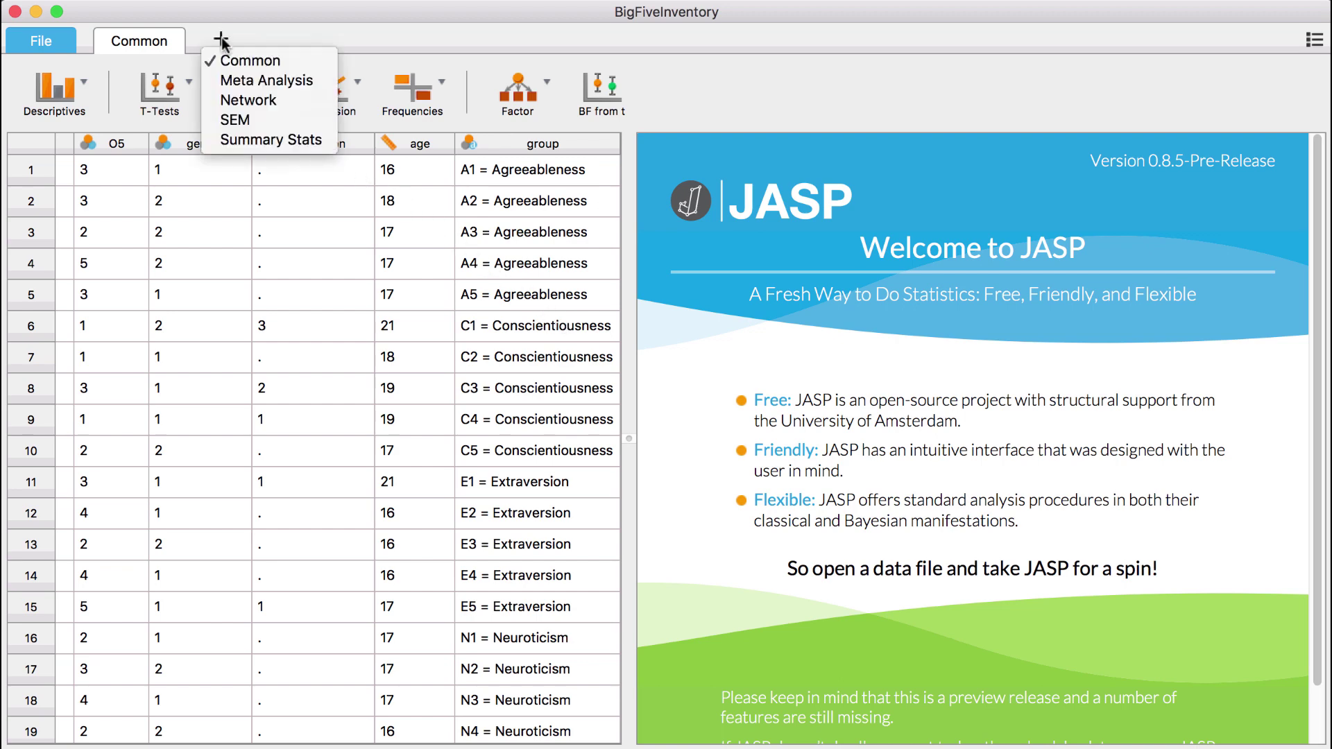
Add the Network module and run a network analysis with items A1–O5 as dependent variables.
click(311, 101)
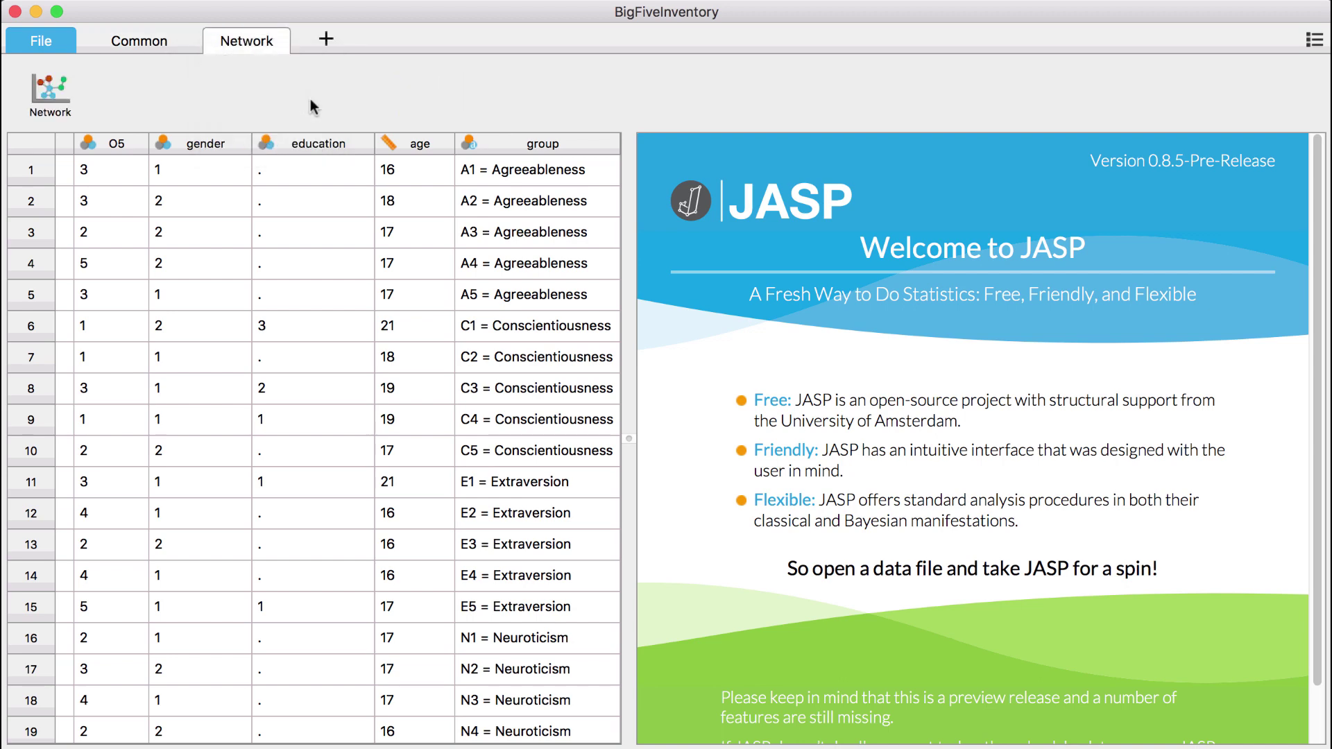
click(62, 88)
click(109, 151)
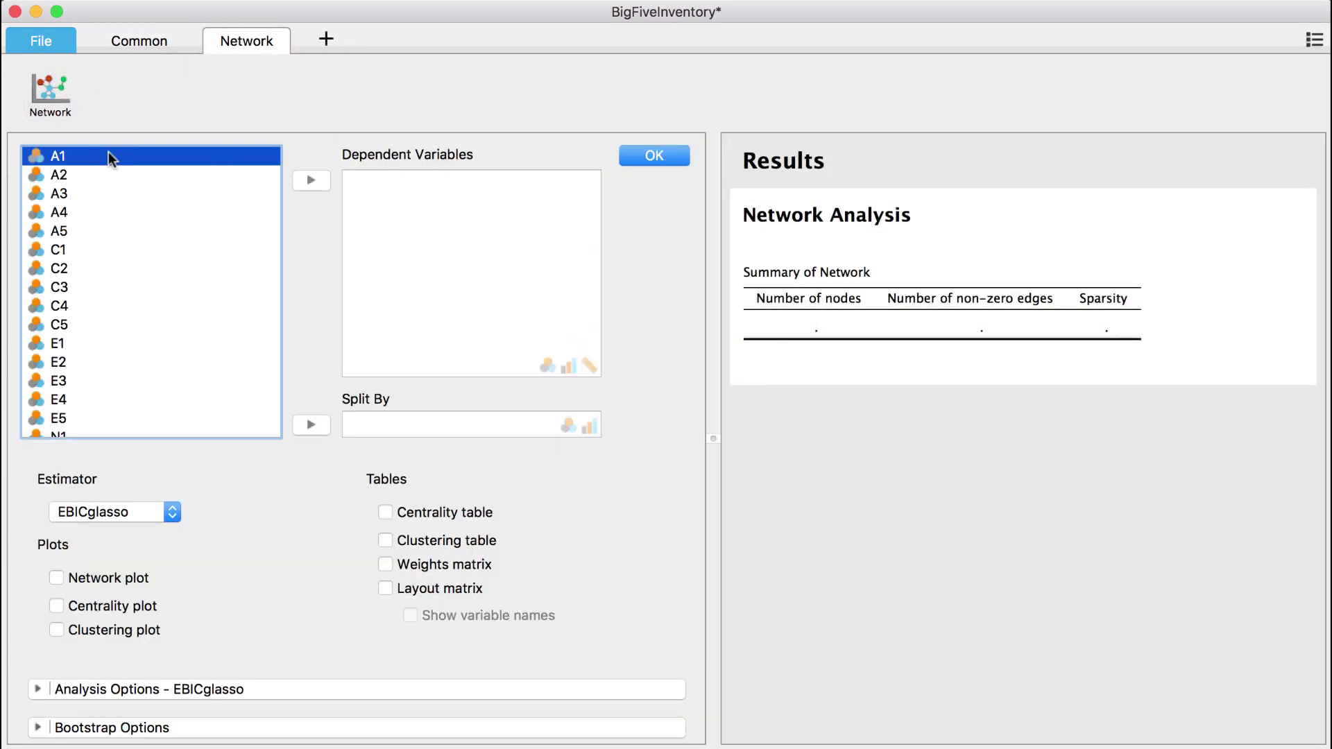
scroll(139, 281, down, 10)
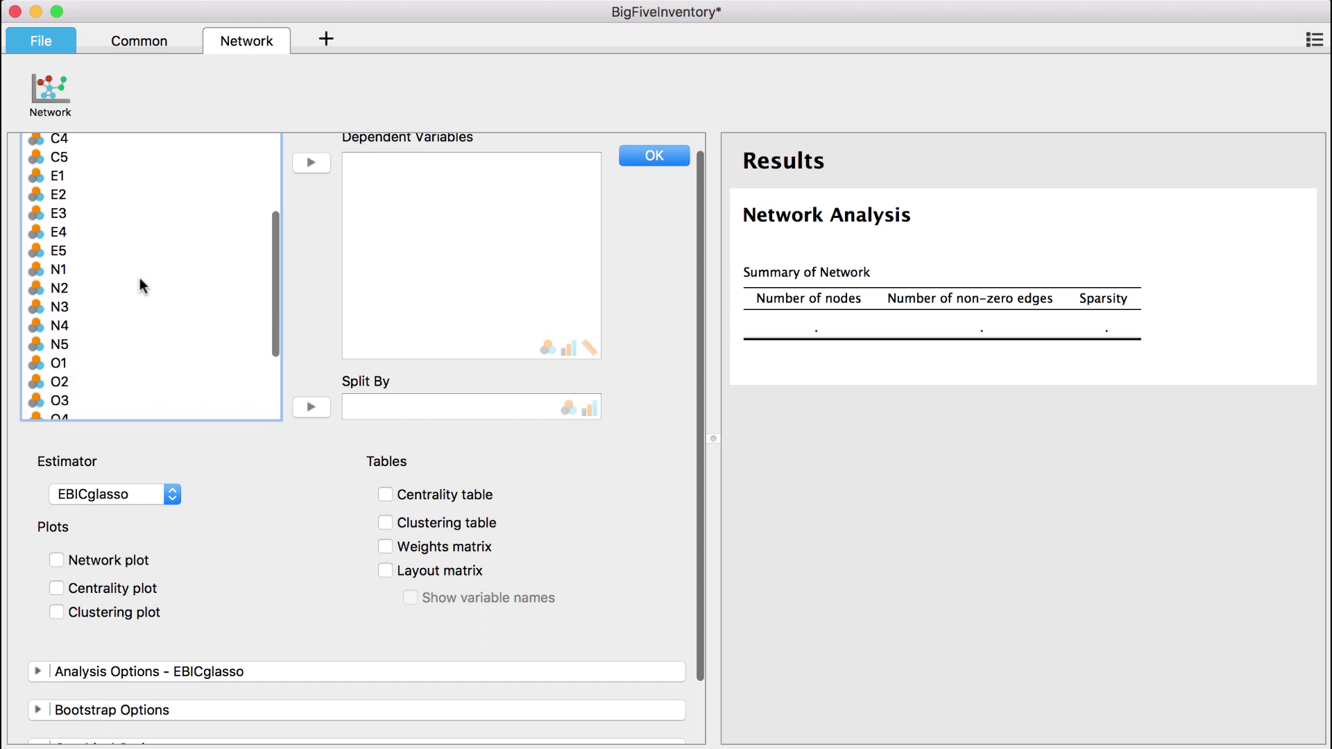
scroll(139, 281, down, 2)
shift+click(85, 343)
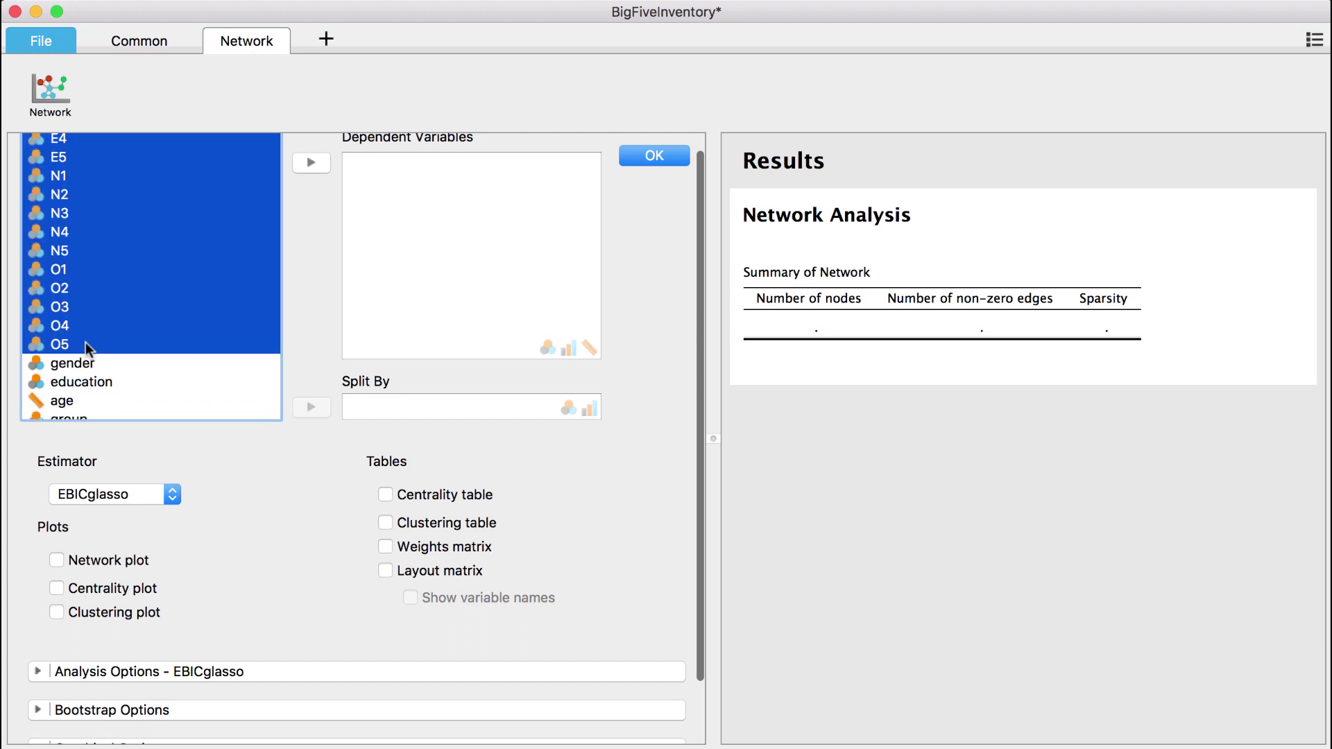
drag(59, 292, 416, 285)
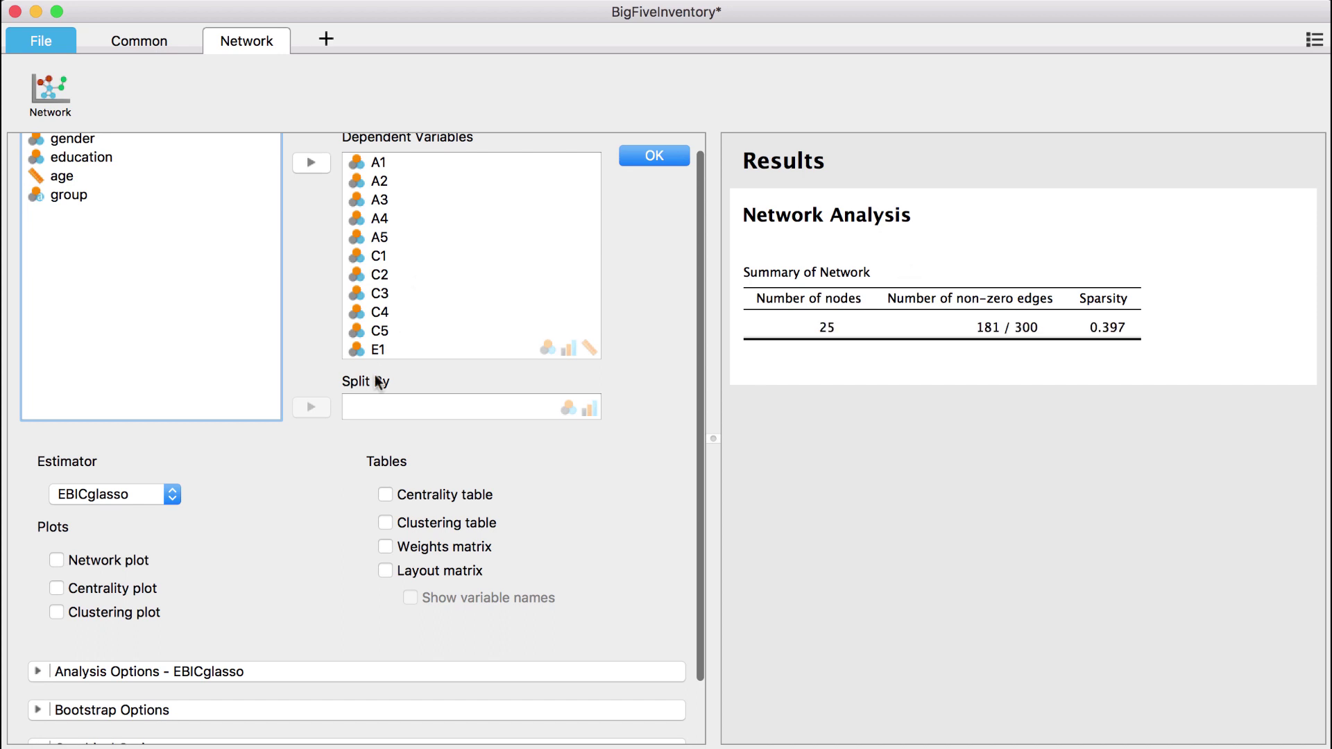
click(171, 495)
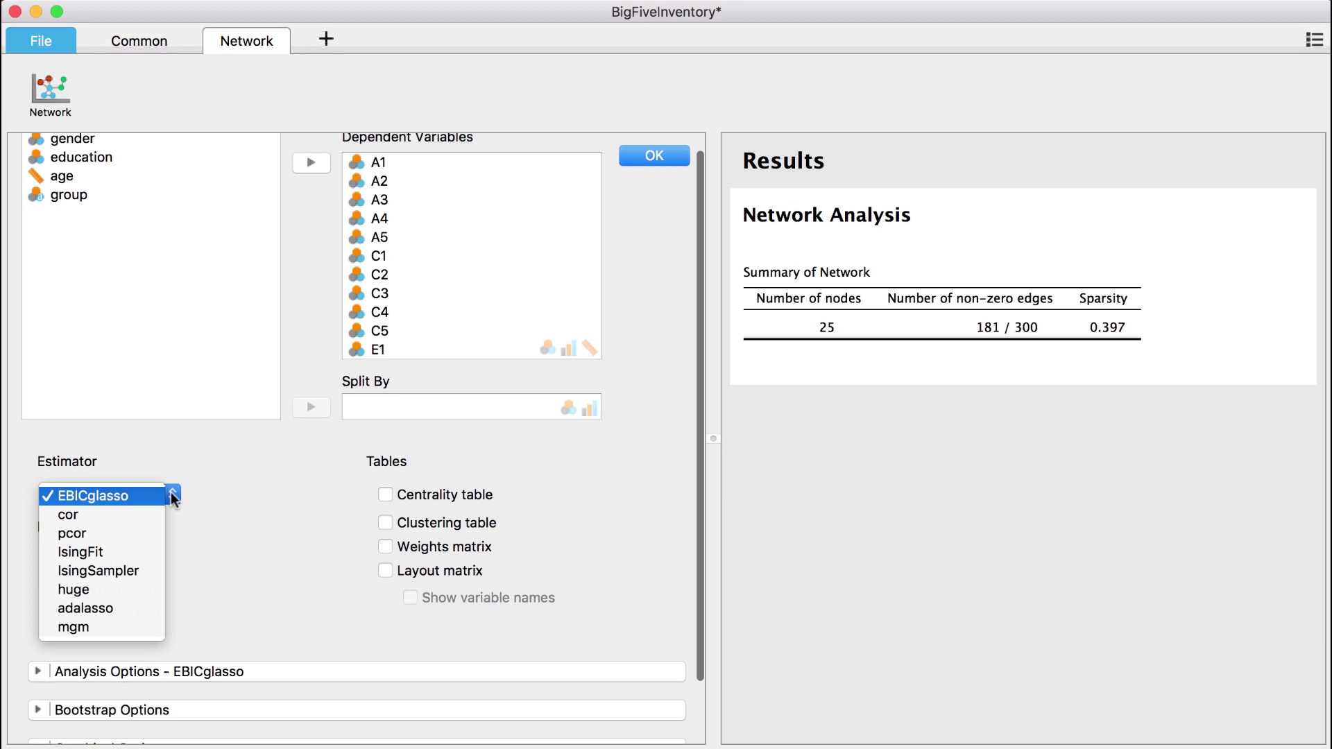
Keep EBICglasso as the estimator and add a network plot of the 25 items.
click(172, 496)
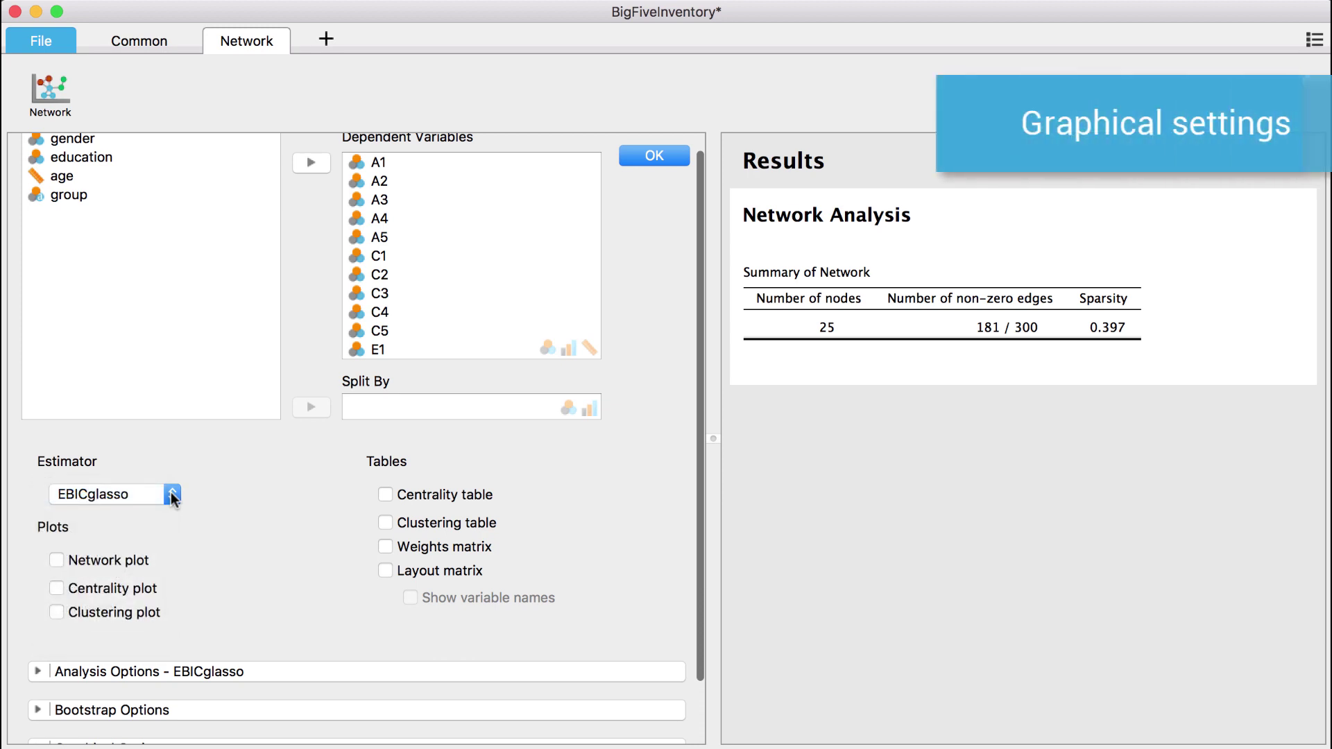
click(122, 558)
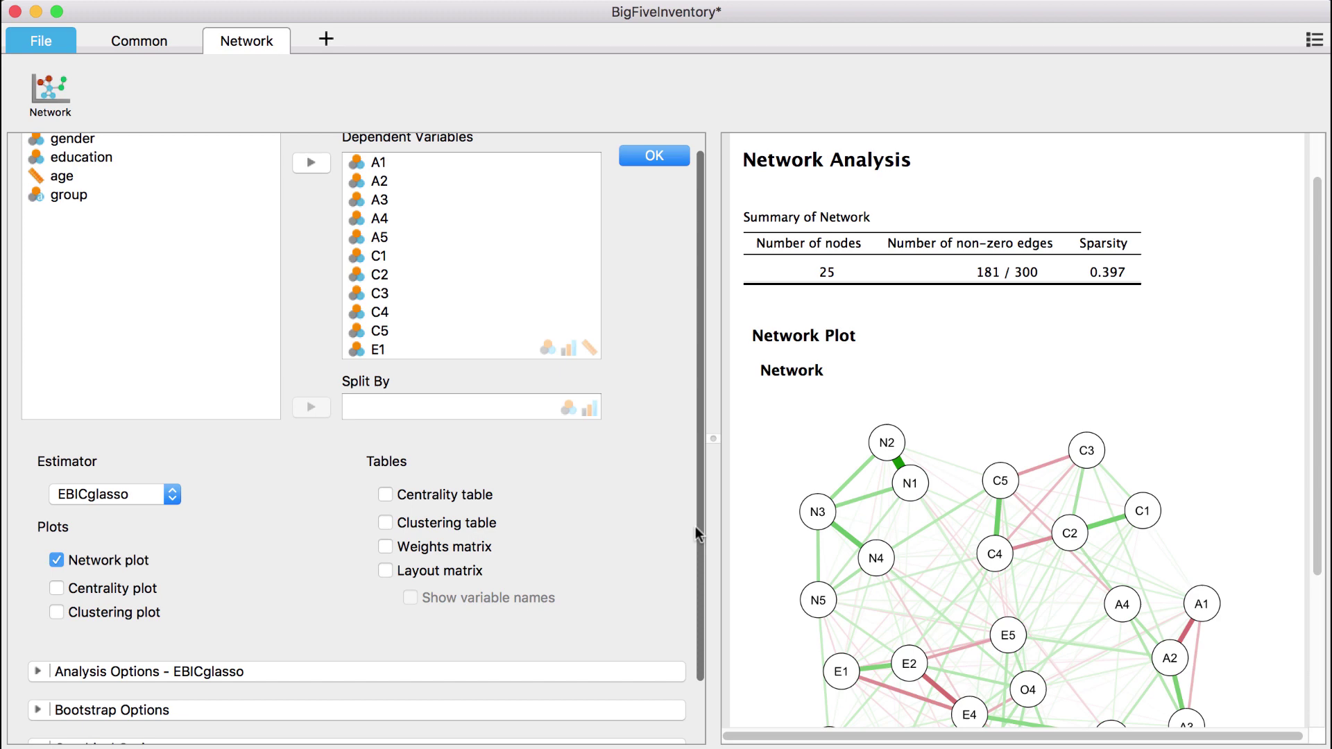
scroll(741, 526, down, 5)
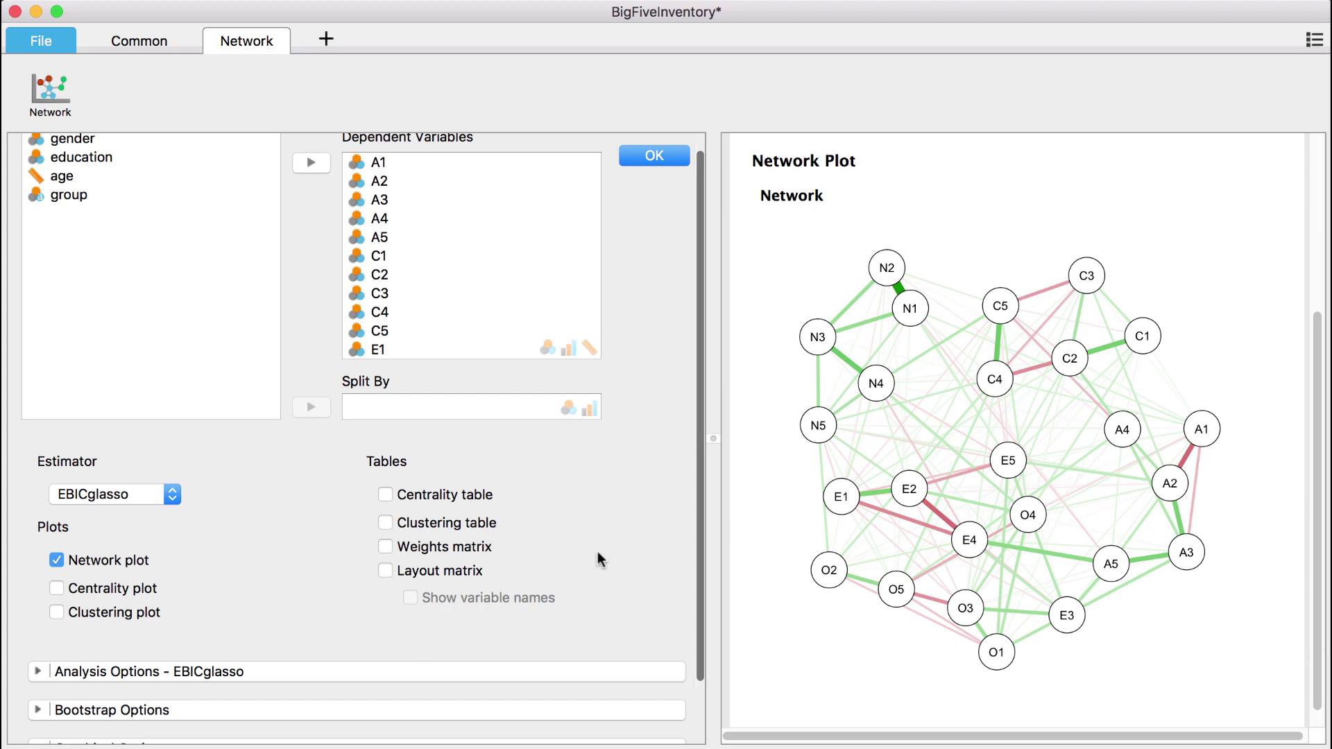
Color the network plot's nodes by the group variable under Graphical Options.
scroll(250, 591, down, 3)
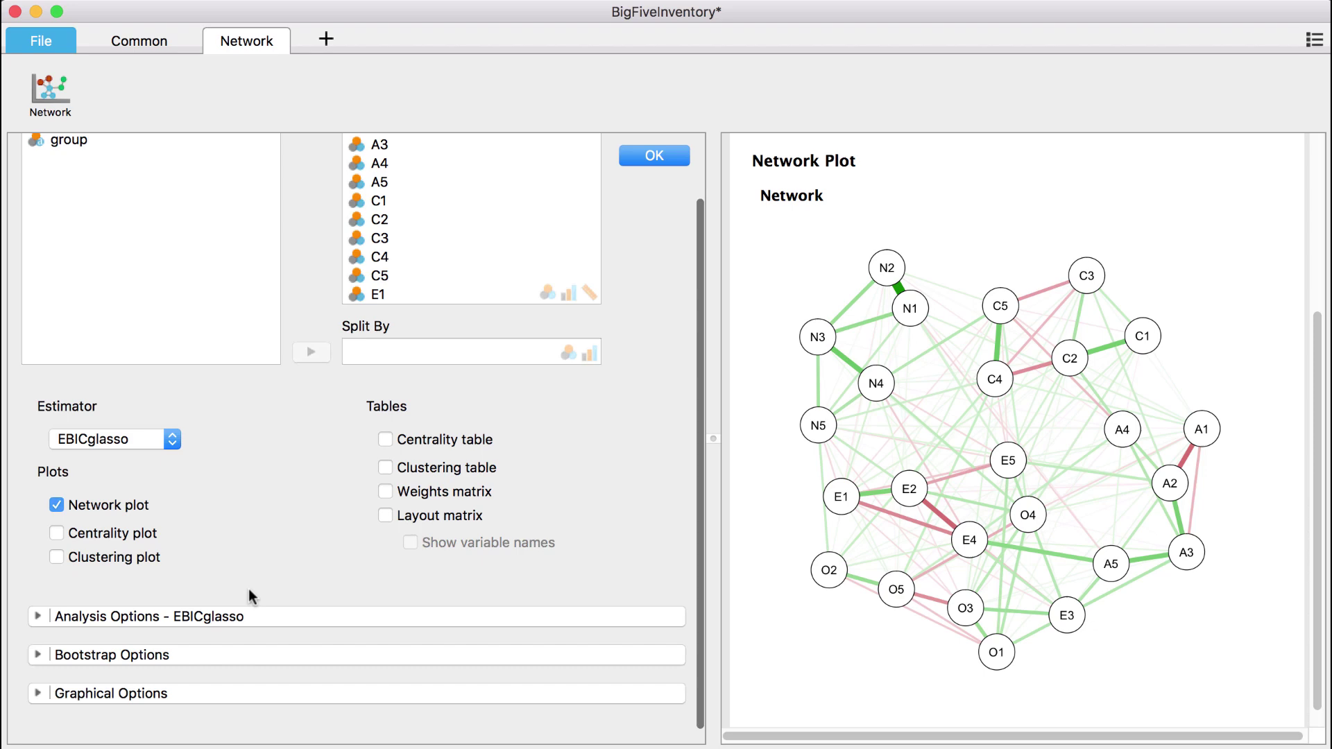
click(37, 678)
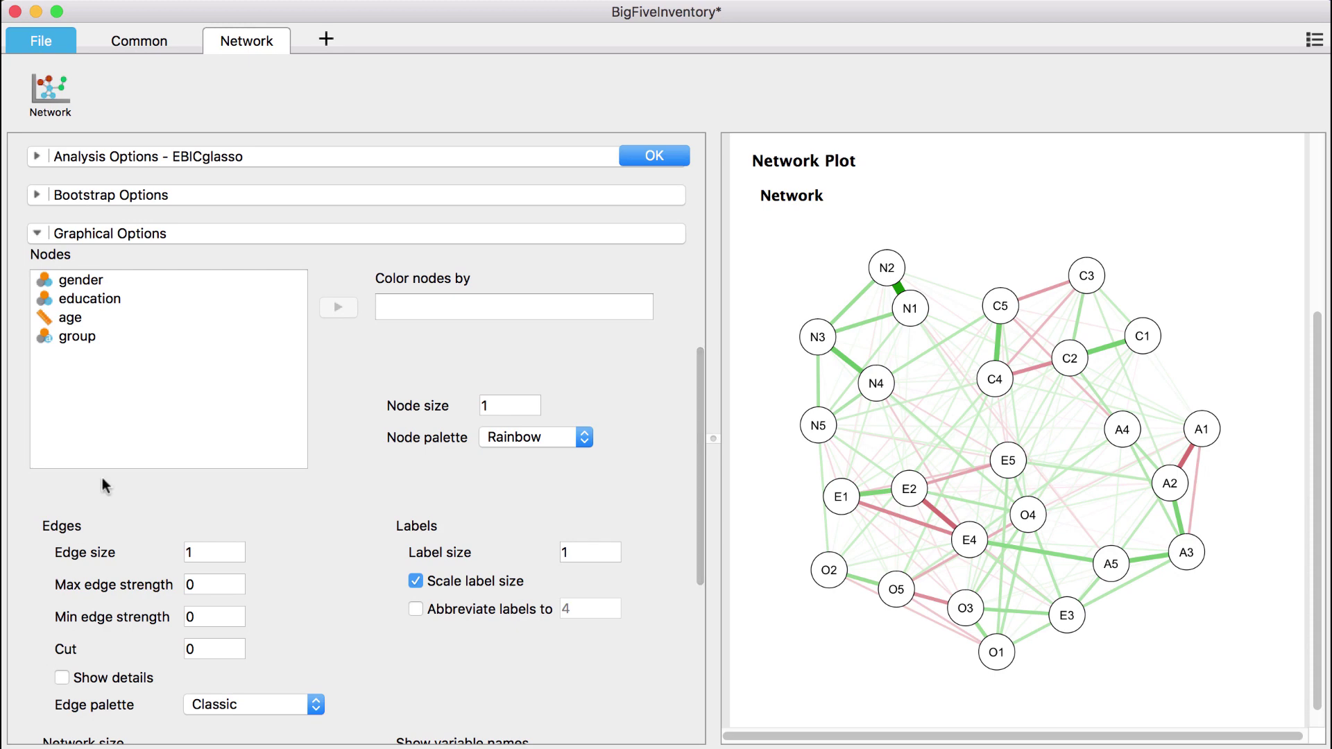
drag(81, 335, 427, 312)
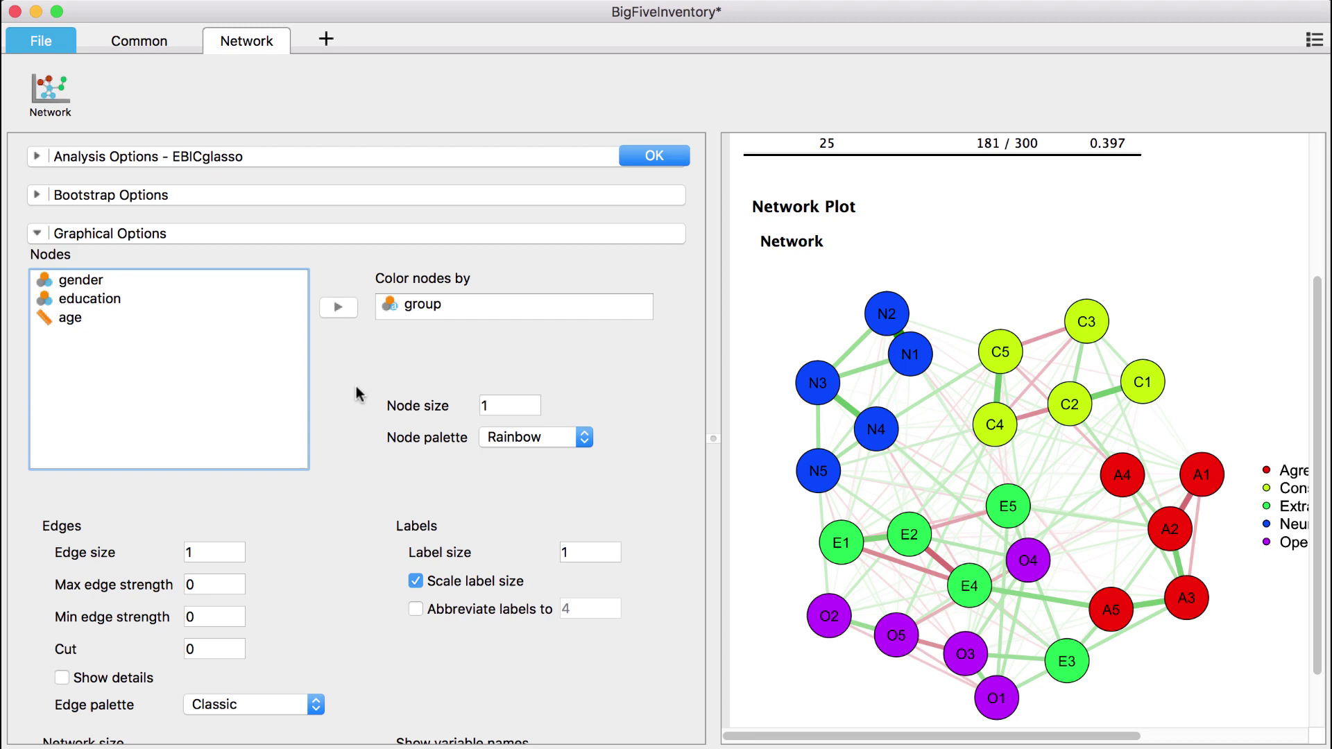
Switch the node palette to Colorblind.
click(526, 436)
click(564, 452)
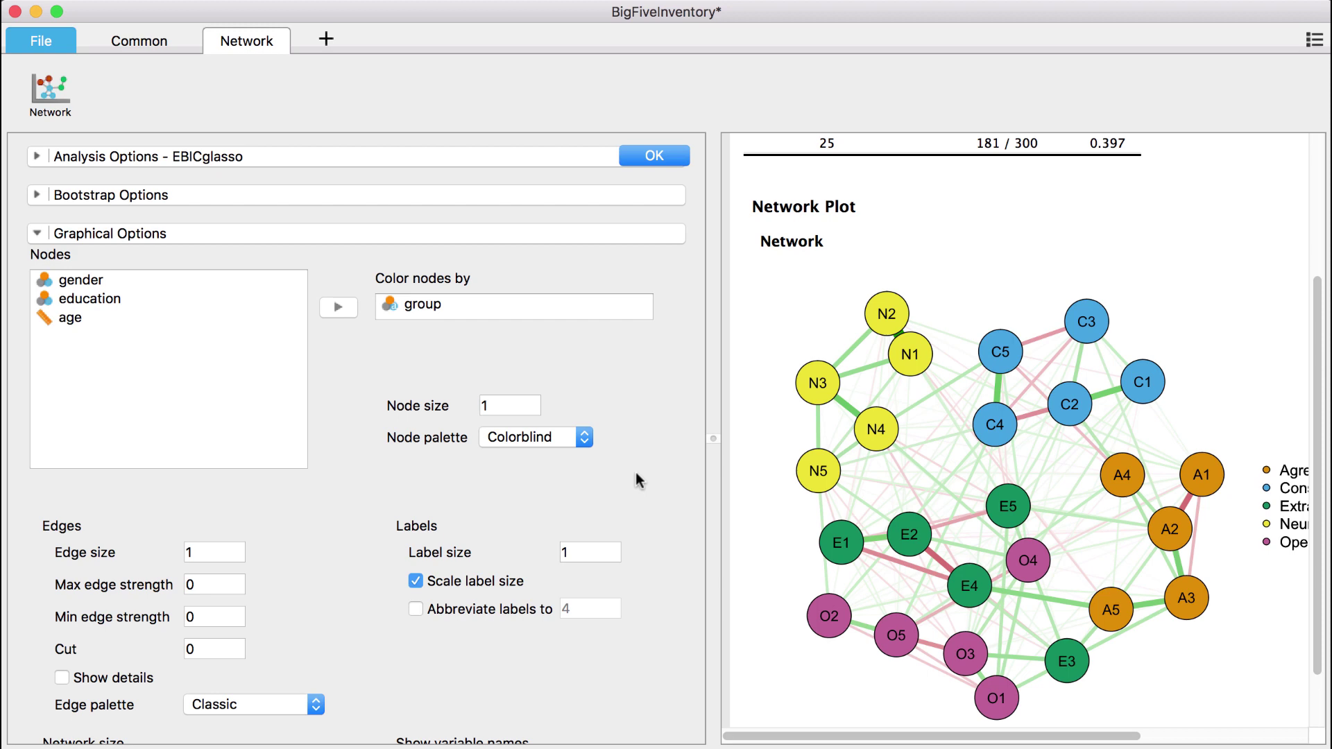
Show item names in the plot legend instead of nodes, then collapse Graphical Options.
scroll(636, 474, down, 5)
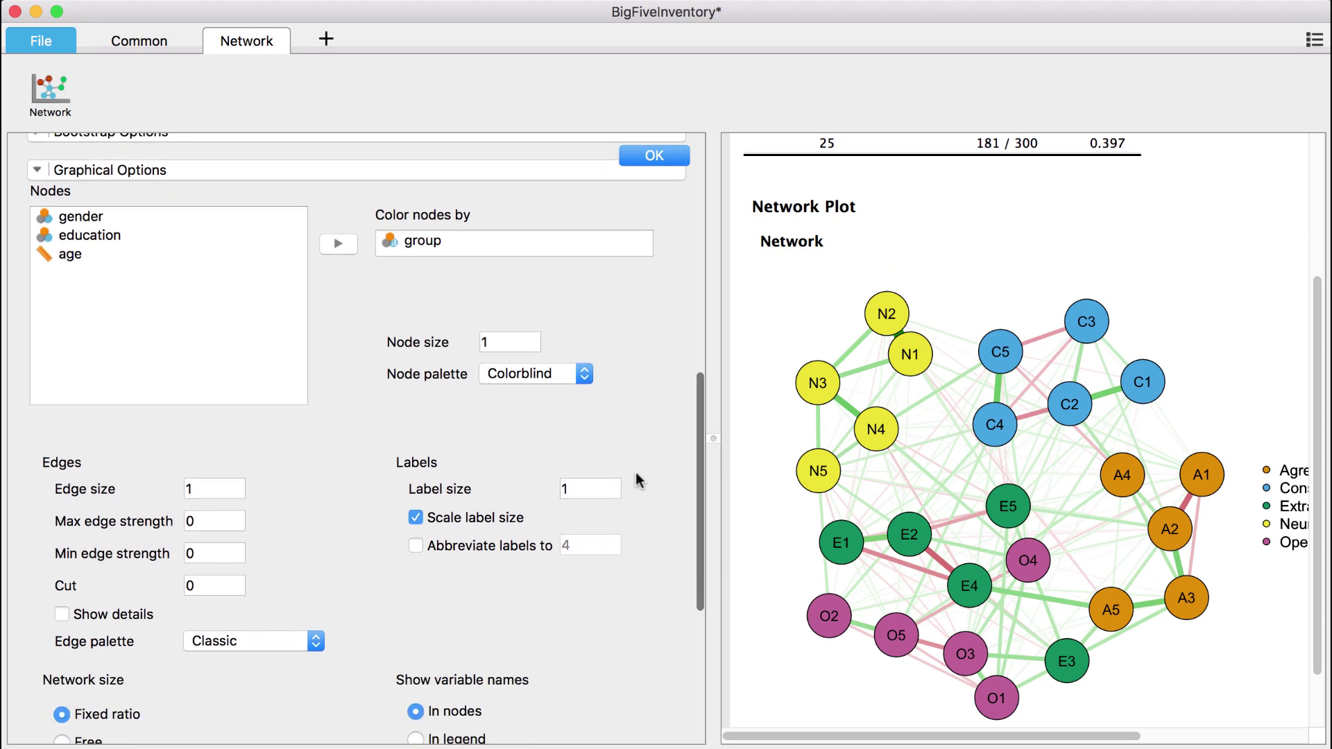
scroll(635, 472, down, 3)
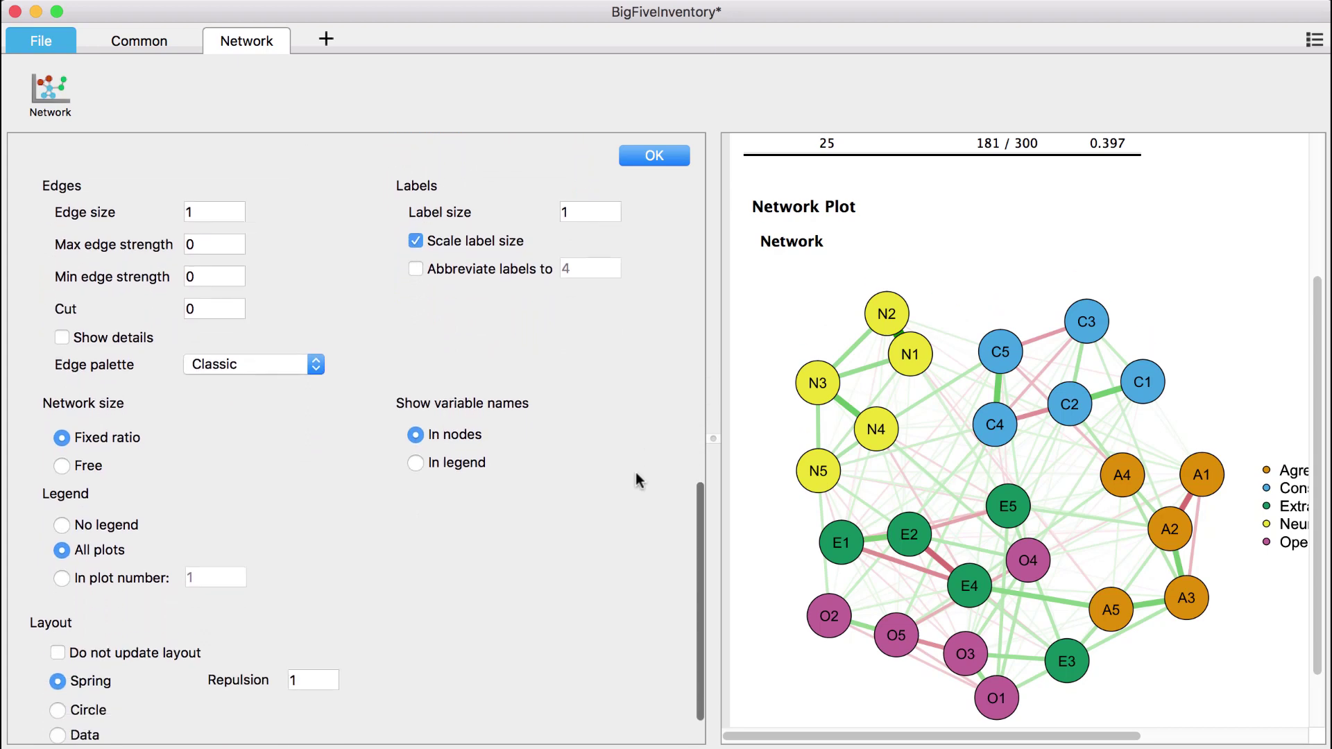
click(416, 460)
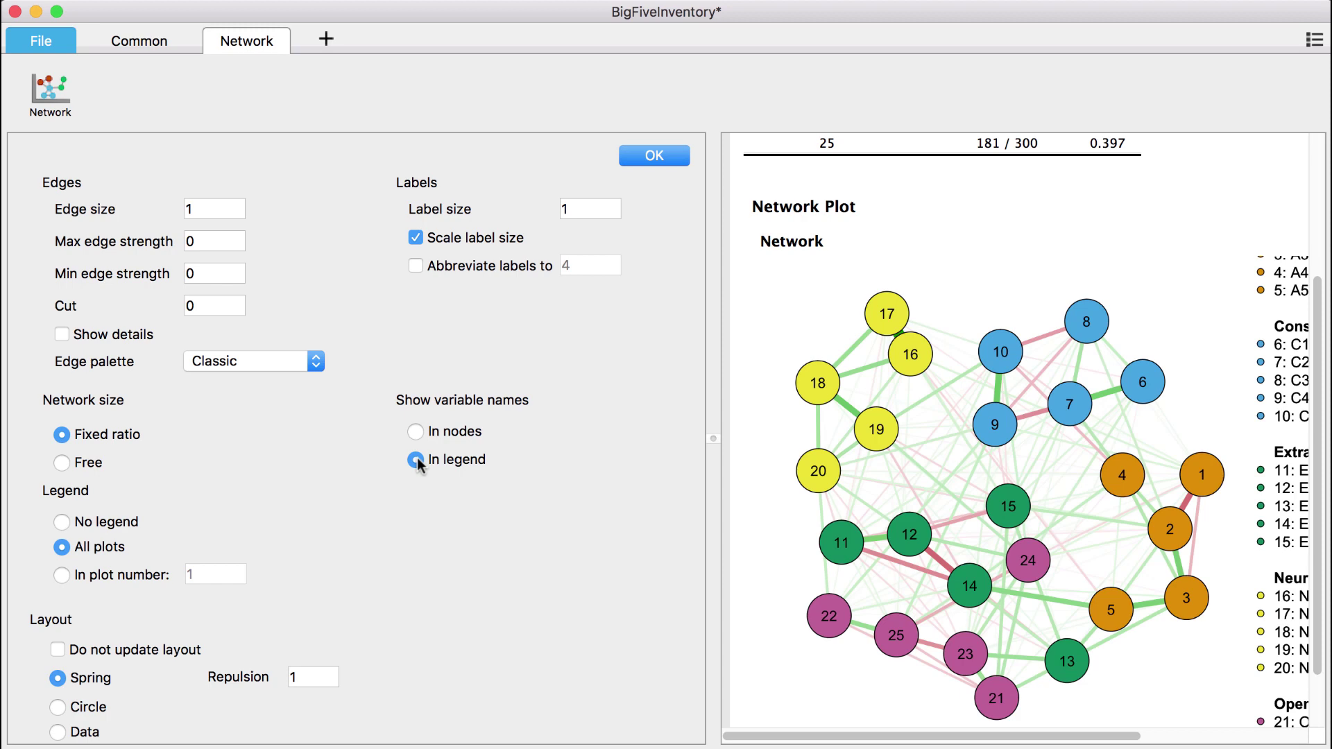
scroll(857, 517, down, 3)
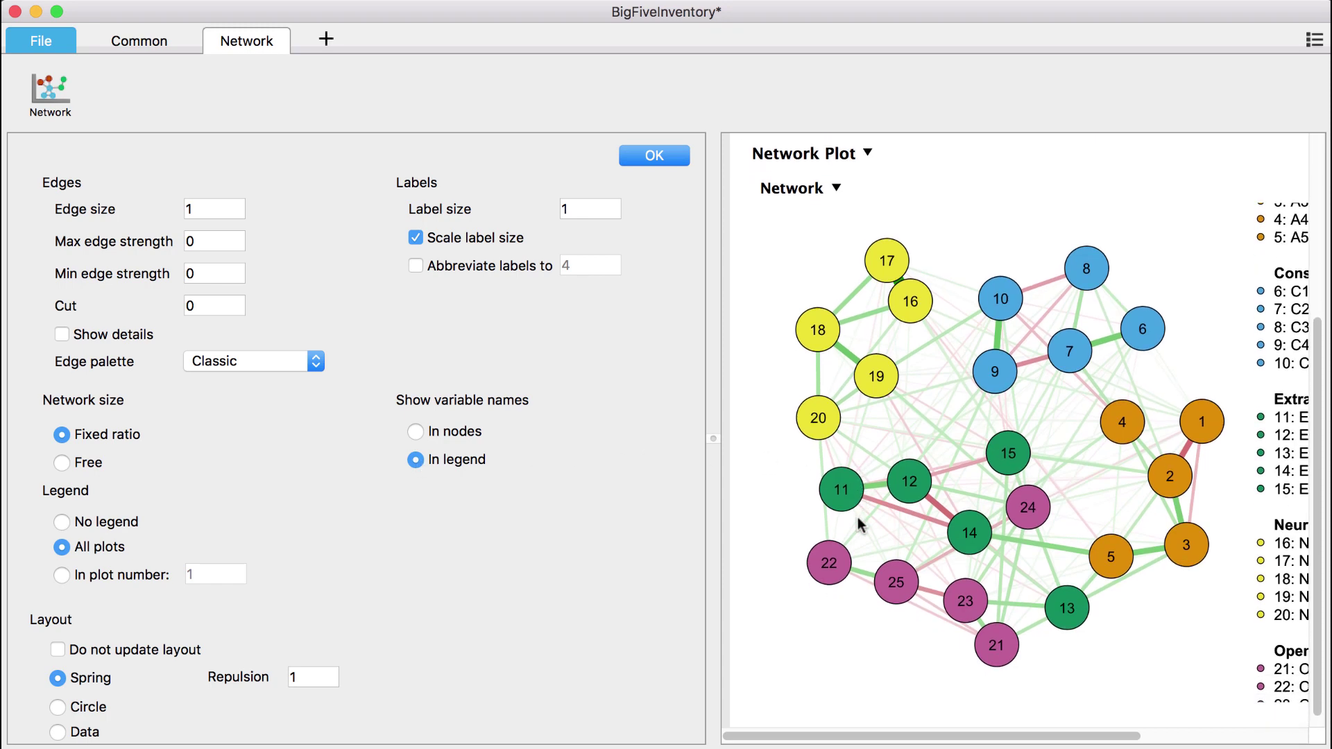
scroll(858, 517, right, 5)
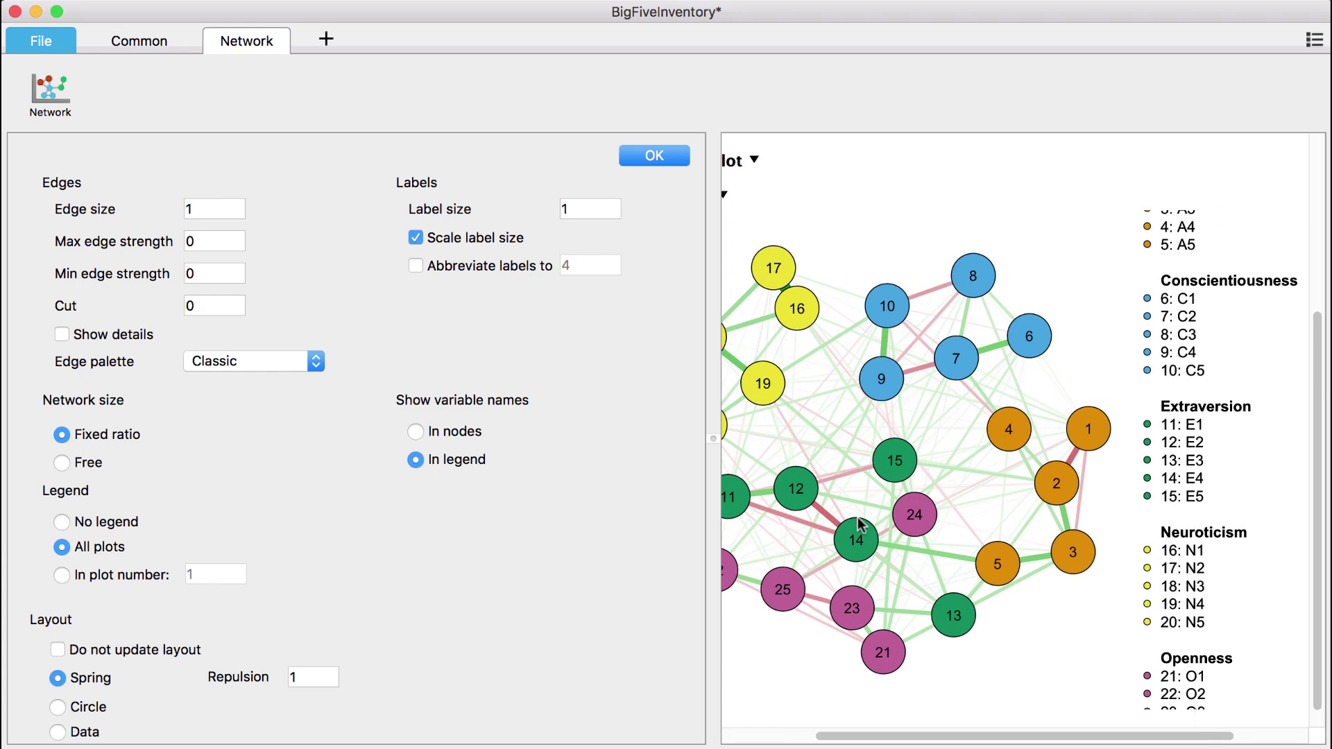
scroll(859, 525, left, 5)
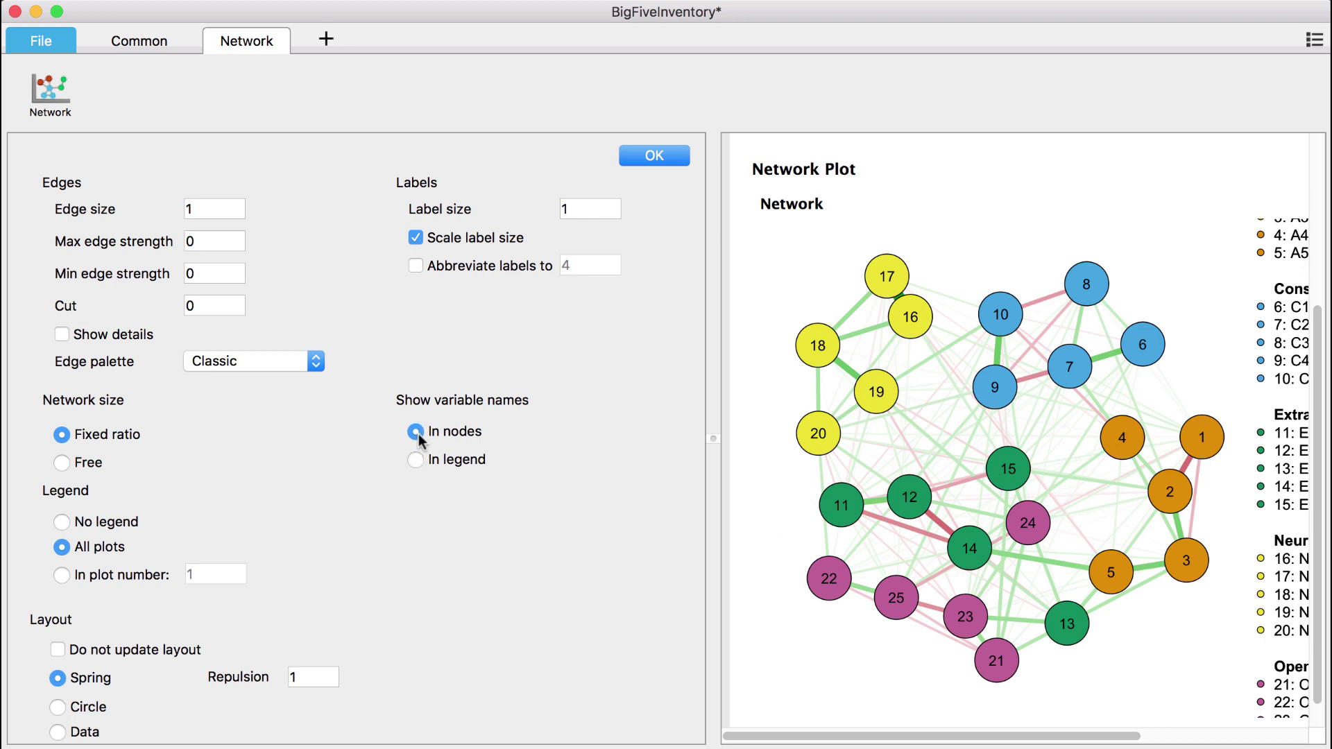
scroll(344, 378, up, 3)
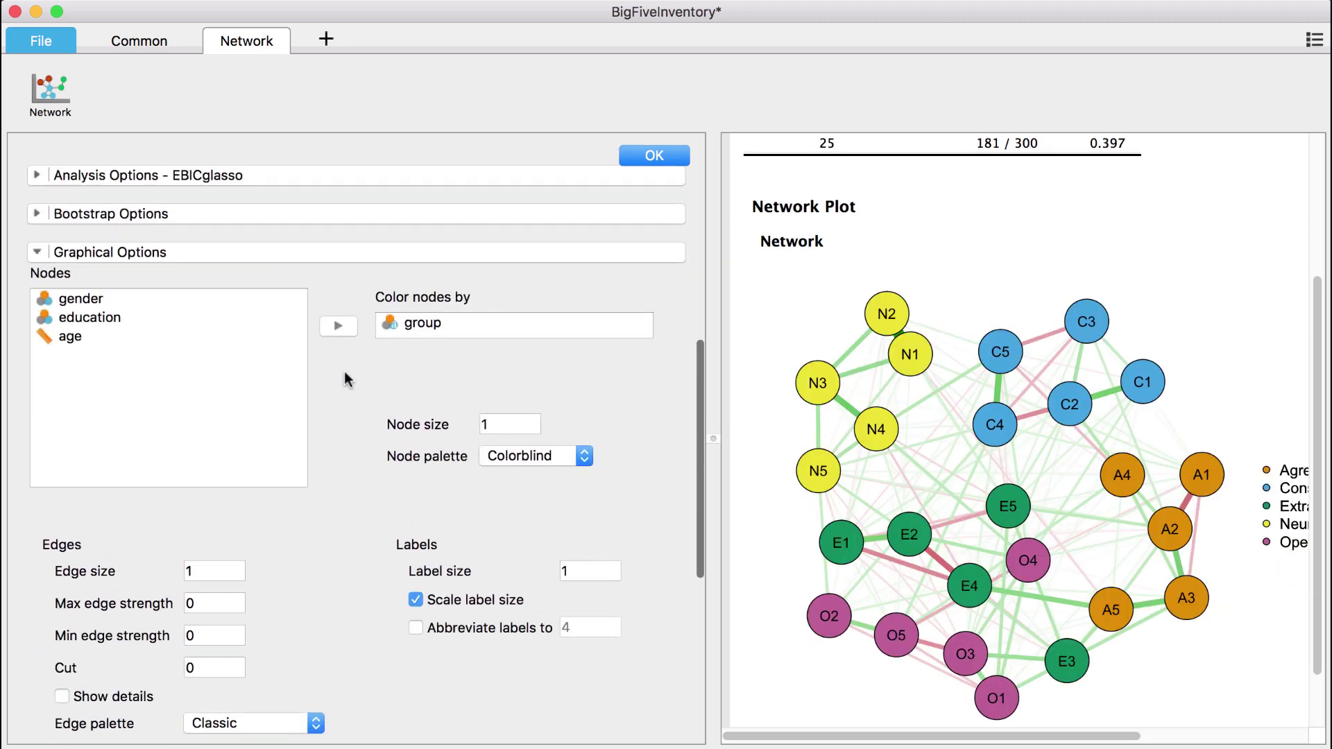
scroll(347, 380, up, 2)
click(37, 323)
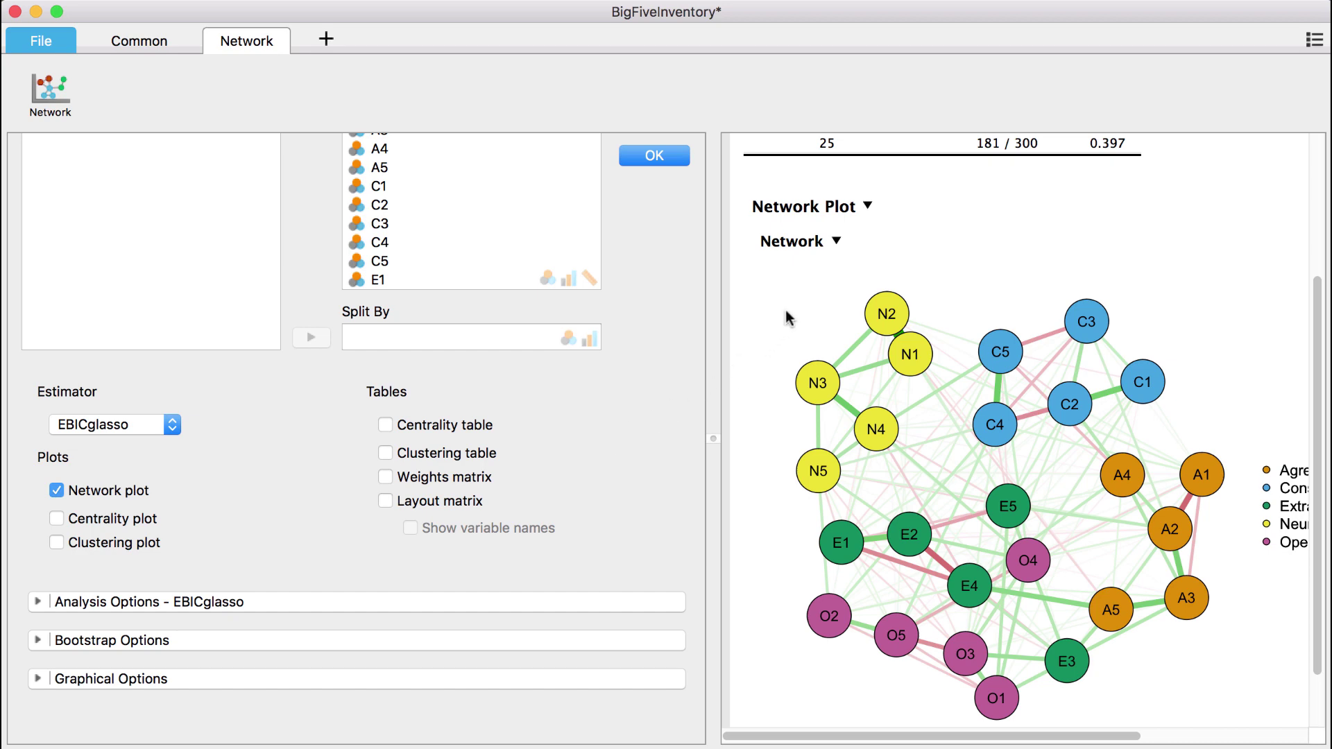
Copy the network plot and paste it into a blank Word document, then return to JASP.
click(835, 243)
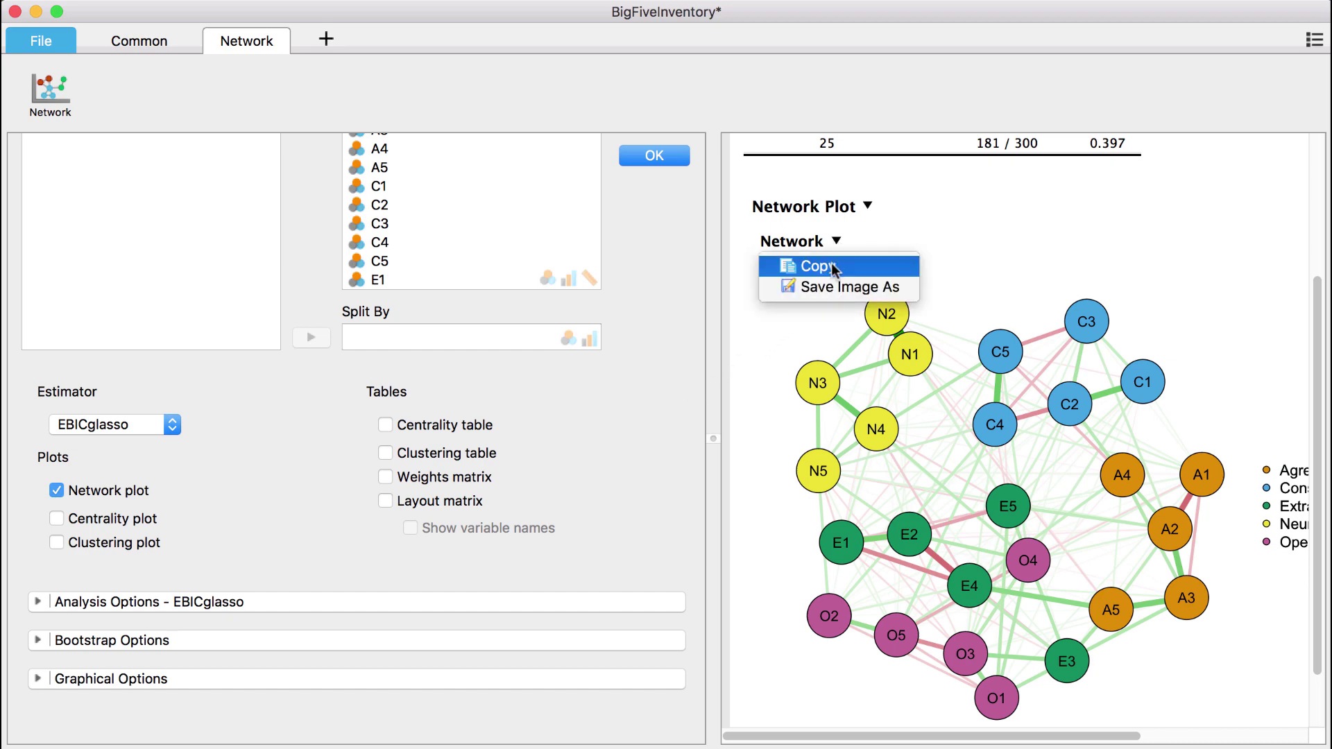
click(832, 267)
click(1088, 716)
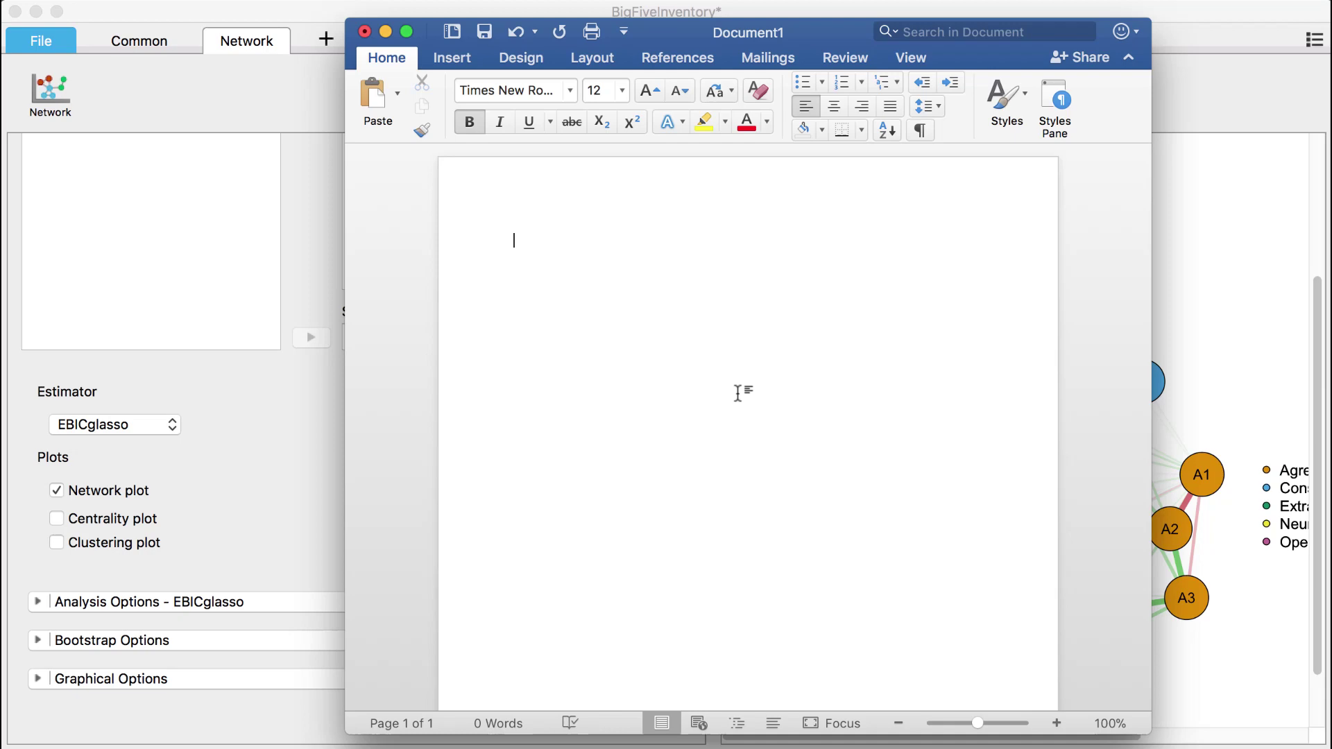
right_click(544, 243)
click(633, 290)
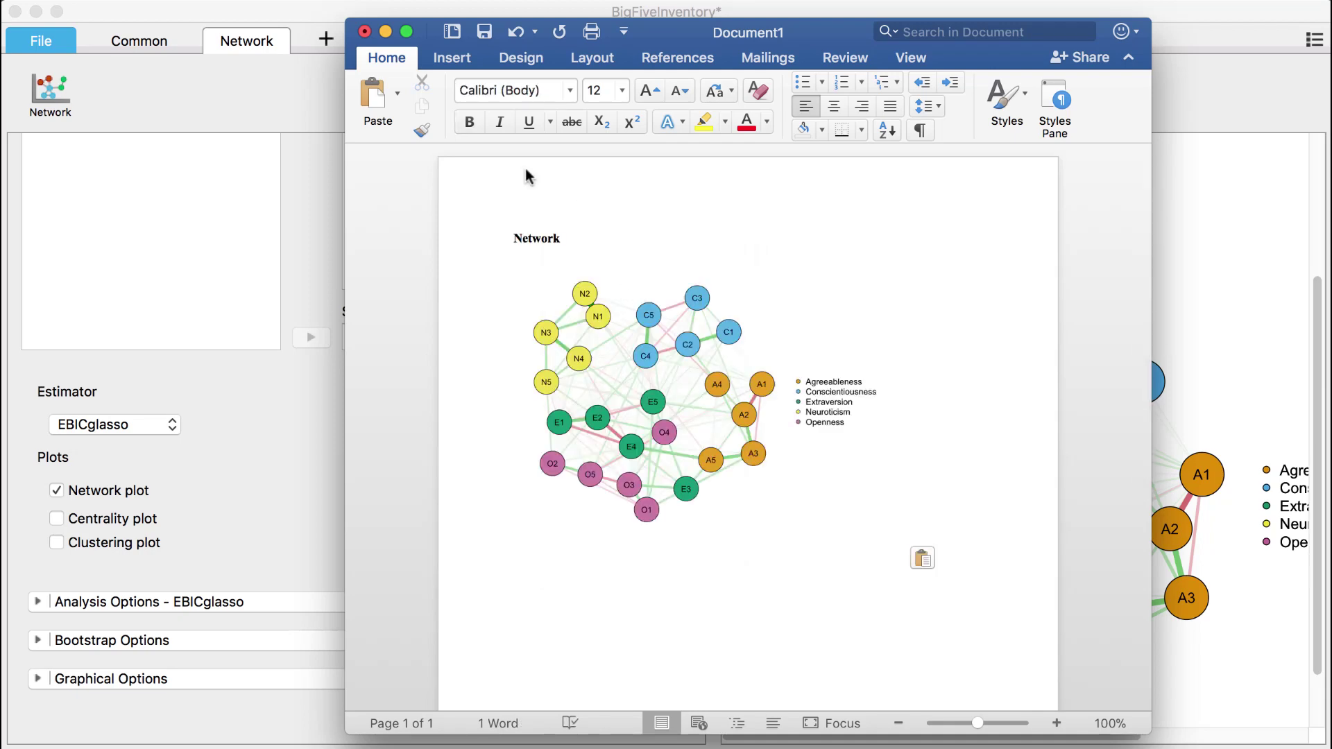
click(386, 32)
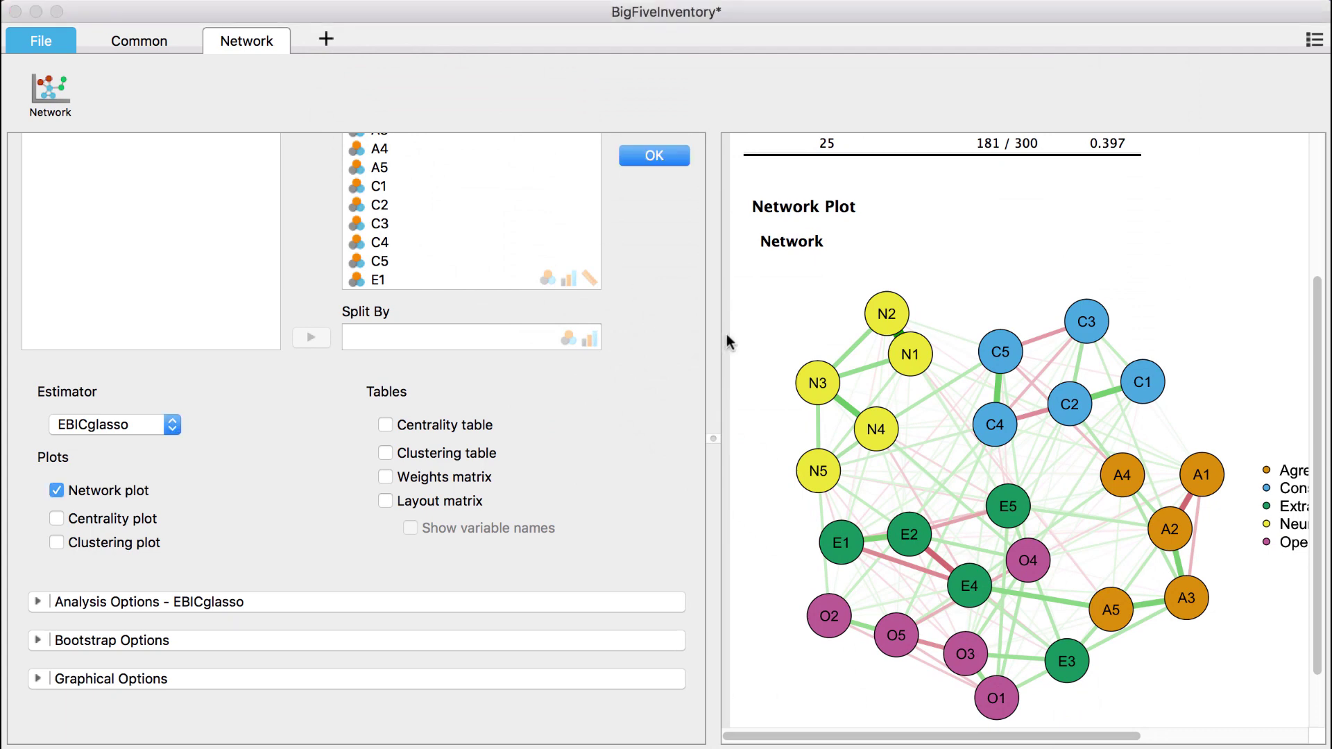
Save the network plot as a PNG image named network_video.
click(837, 242)
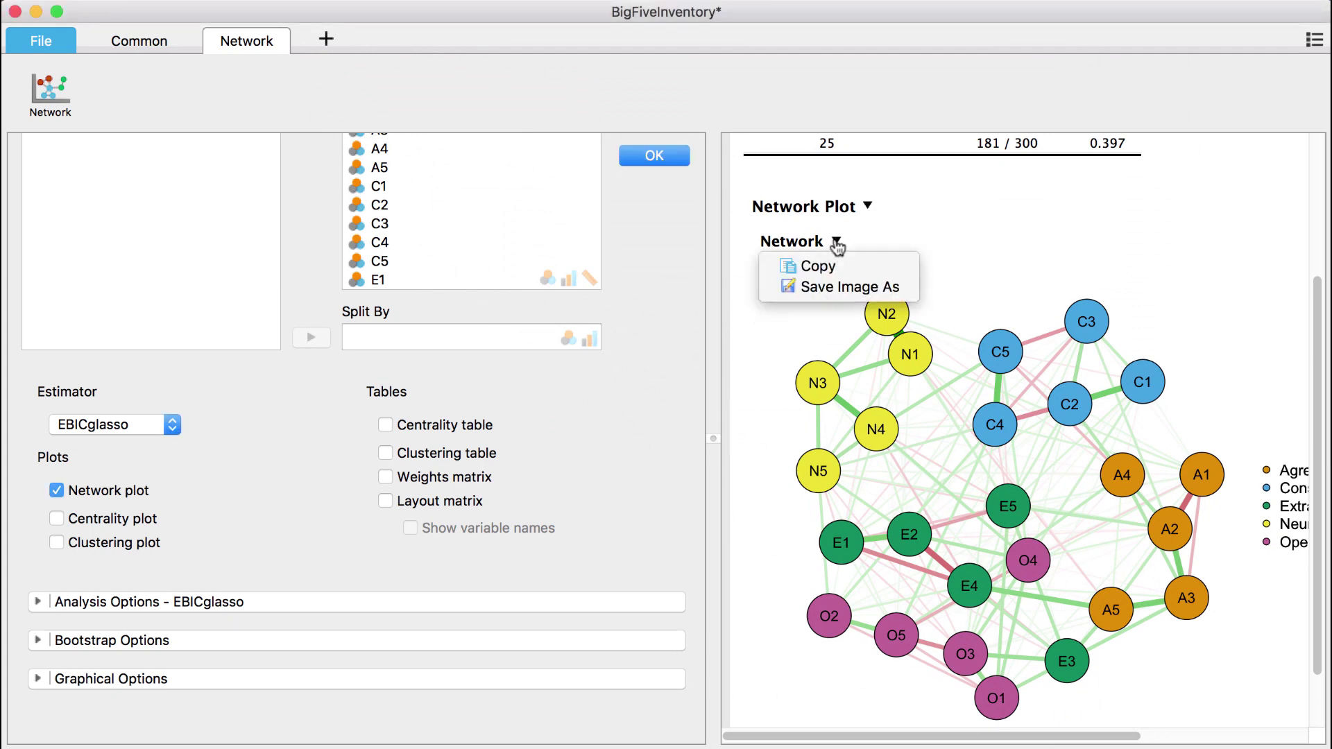
click(848, 287)
text(networ)
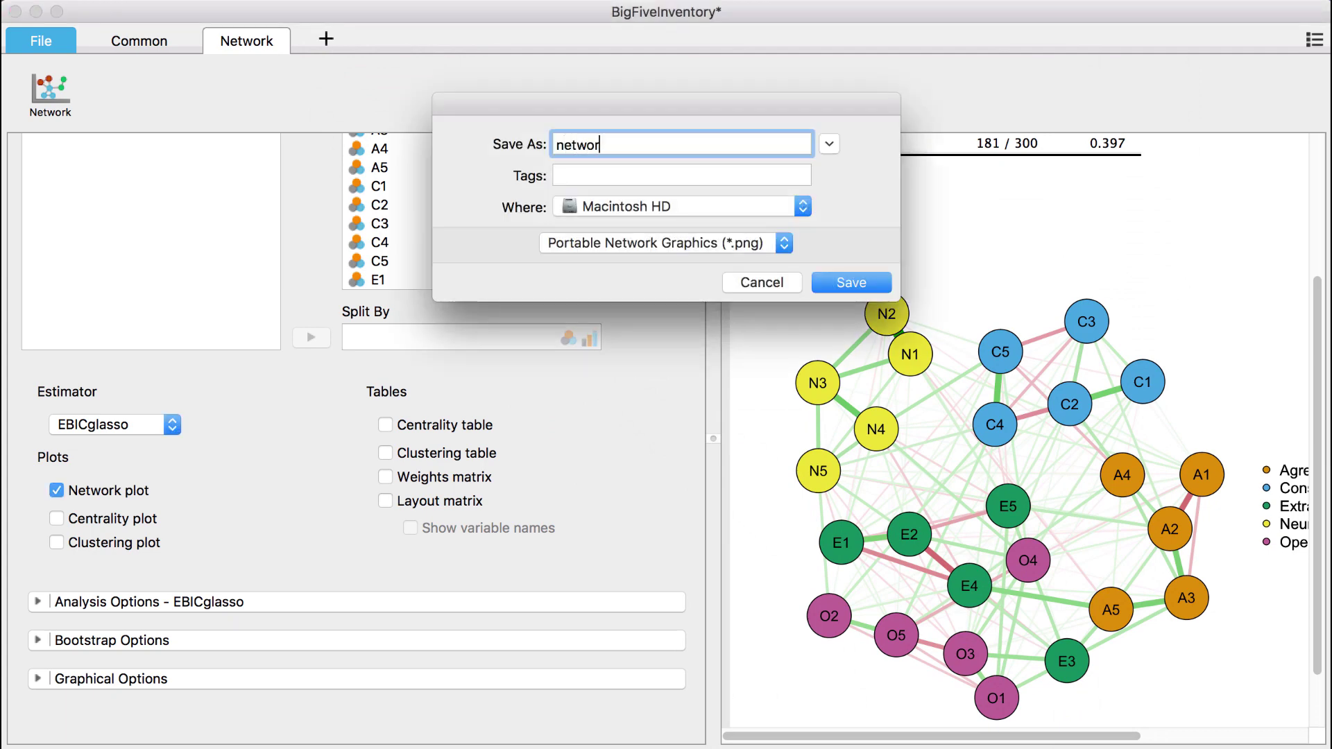
text(k_video)
click(870, 283)
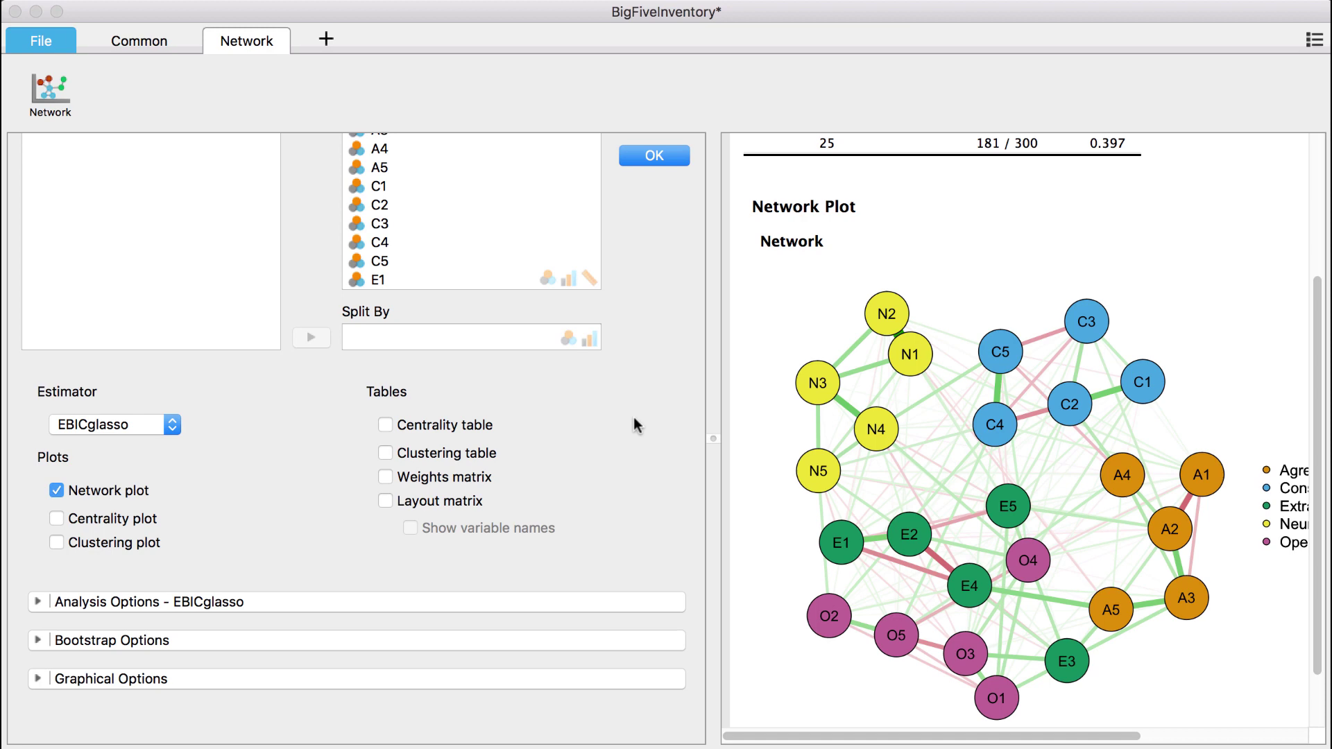
scroll(634, 417, up, 3)
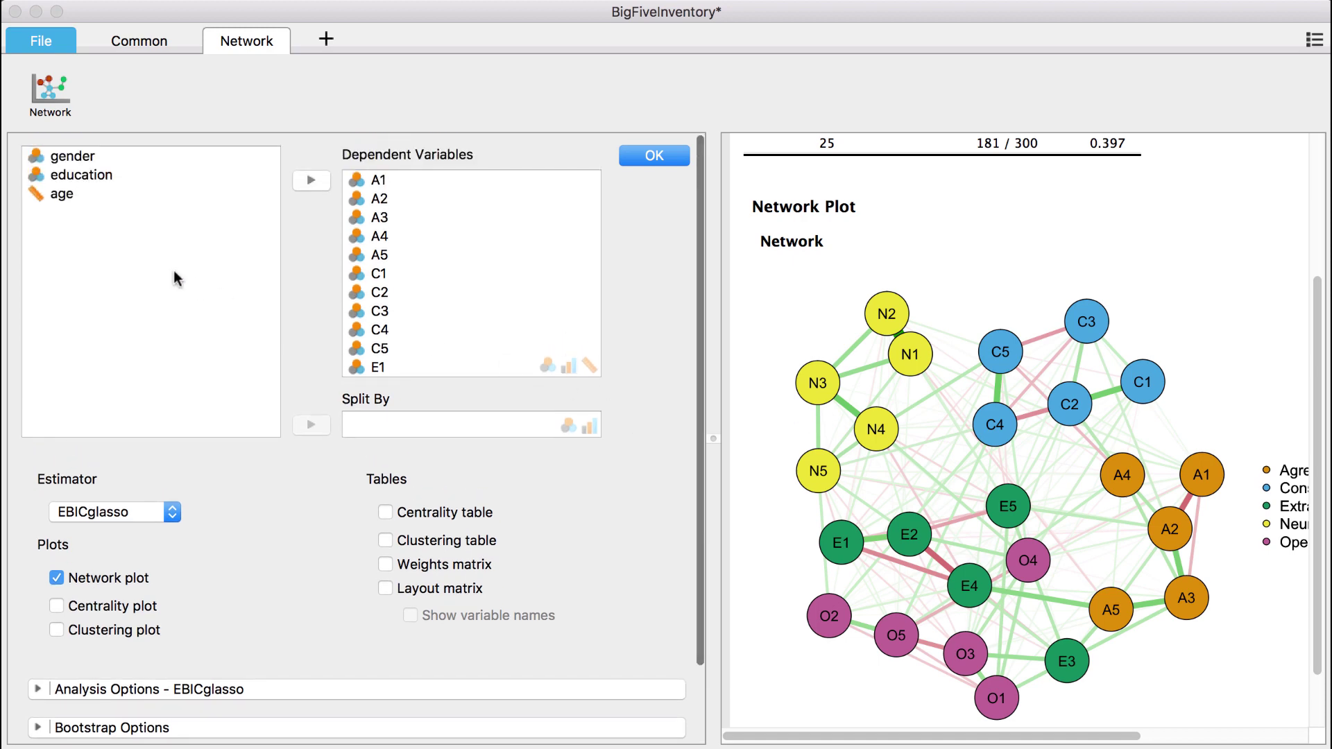
drag(72, 157, 452, 431)
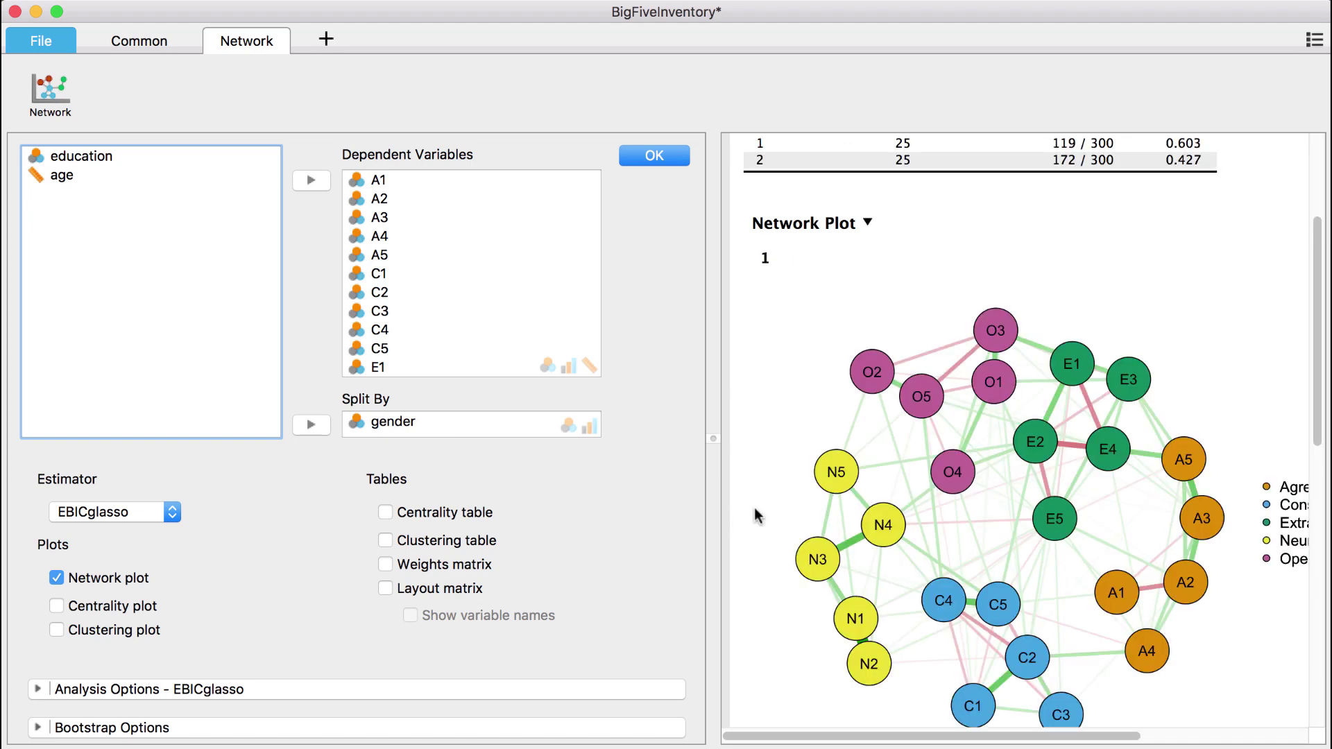
scroll(798, 518, down, 2)
scroll(799, 519, down, 9)
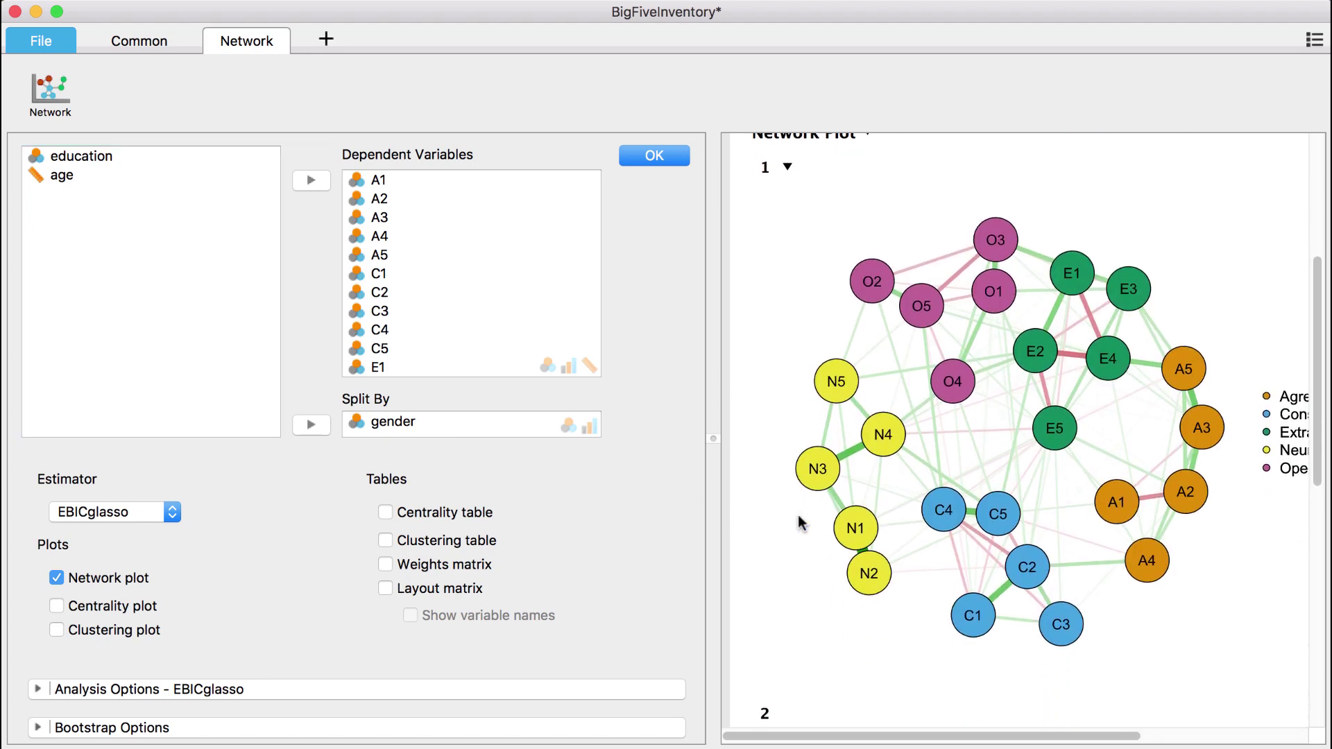
scroll(798, 522, down, 7)
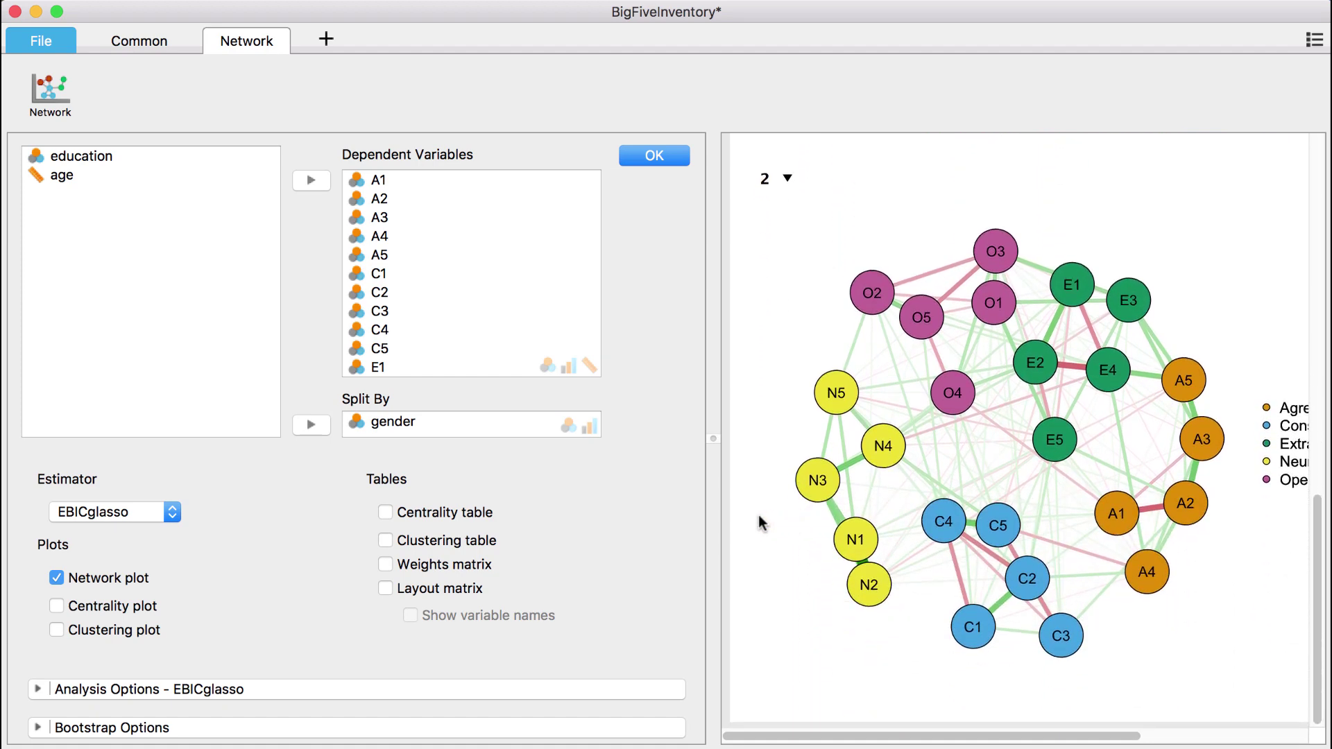
click(404, 425)
click(319, 430)
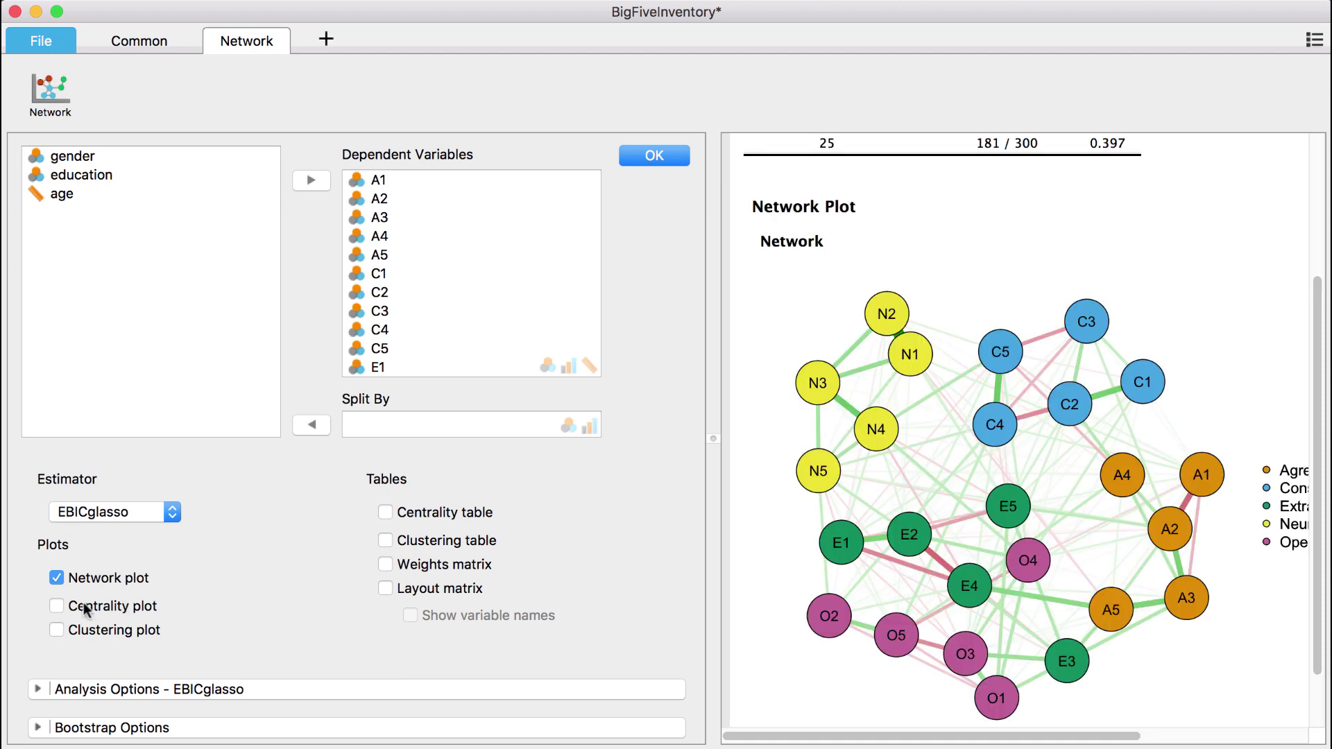
Add the centrality plot and the betweenness, closeness and strength table, then review them.
click(57, 607)
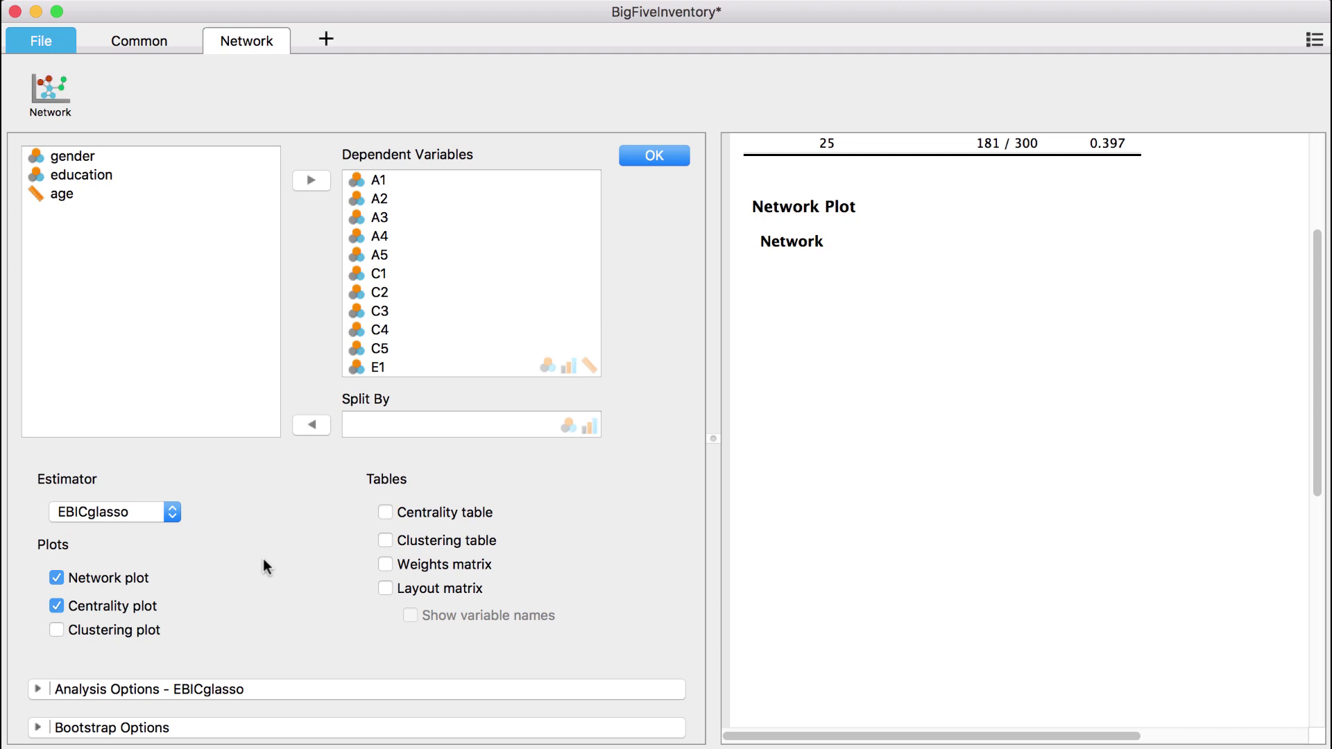
click(387, 514)
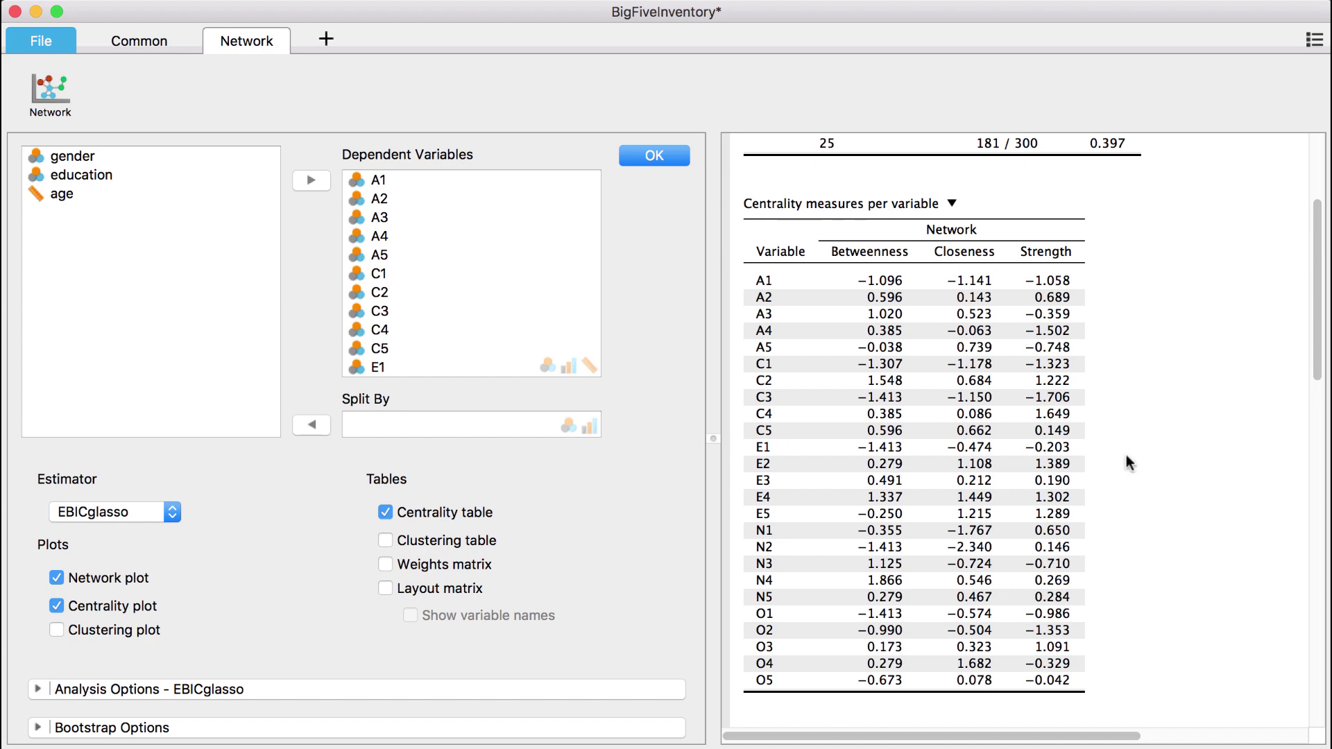
scroll(1127, 463, down, 10)
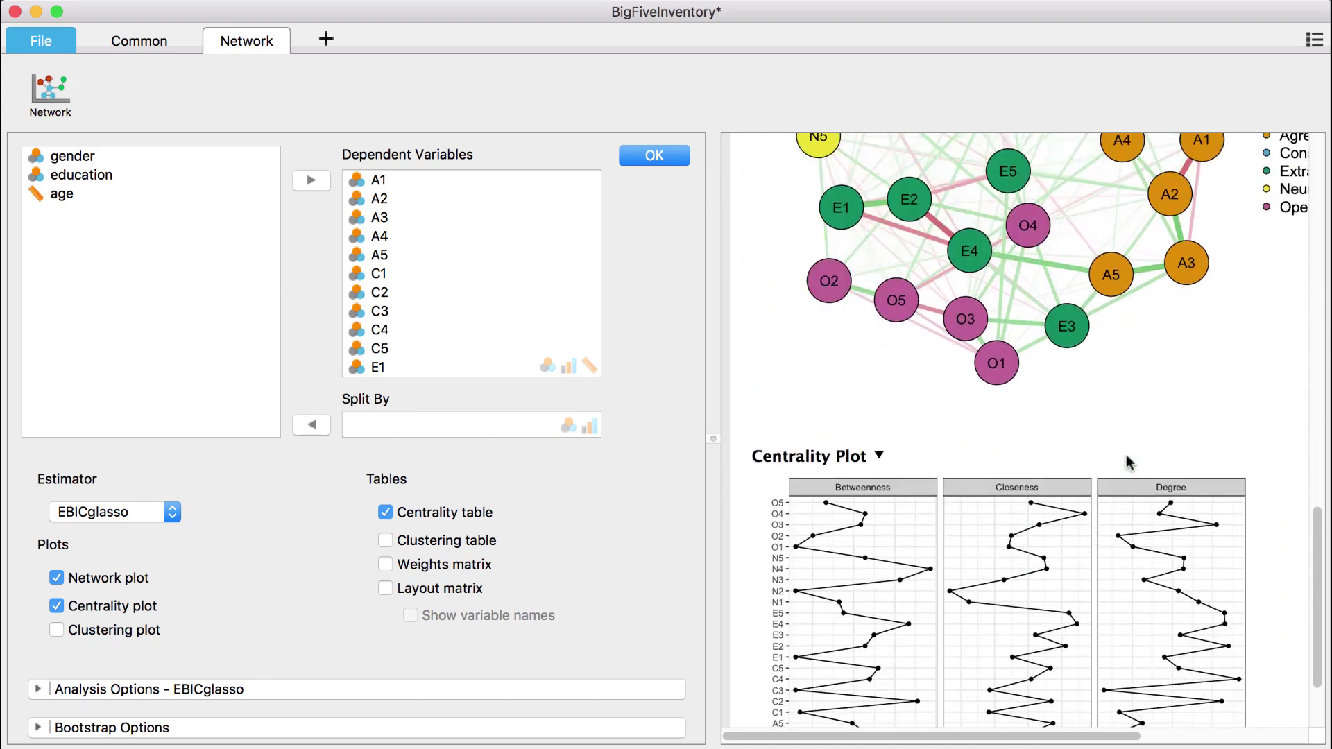
scroll(1128, 463, down, 3)
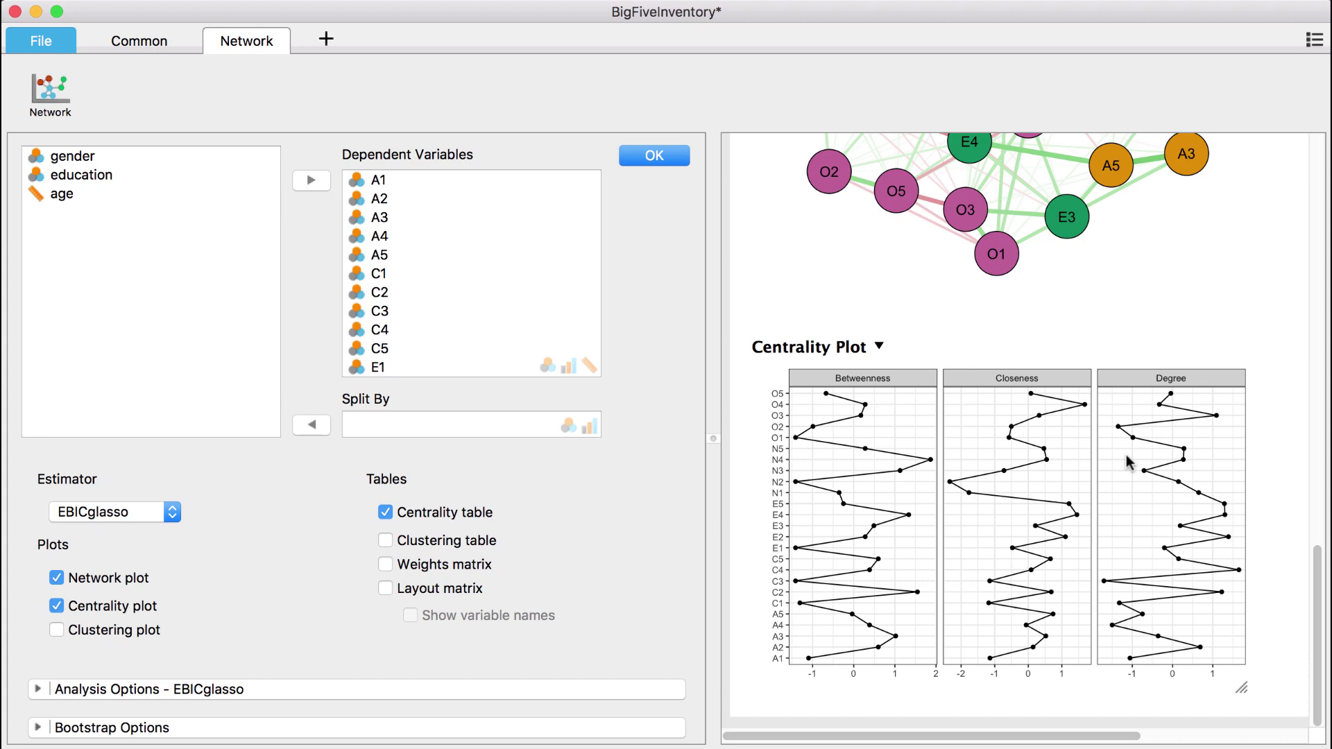
Add the weights matrix table of item edge weights, keeping EBICglasso as the estimator.
click(385, 566)
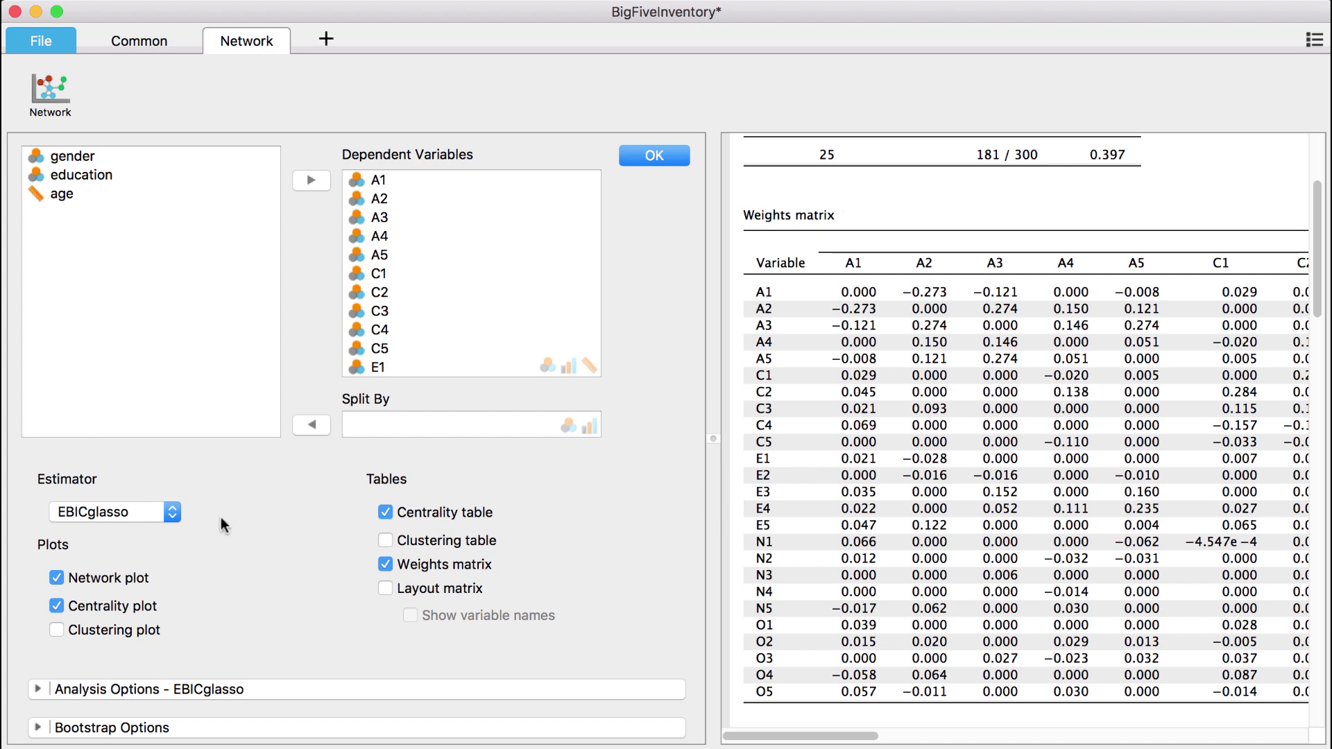
click(172, 511)
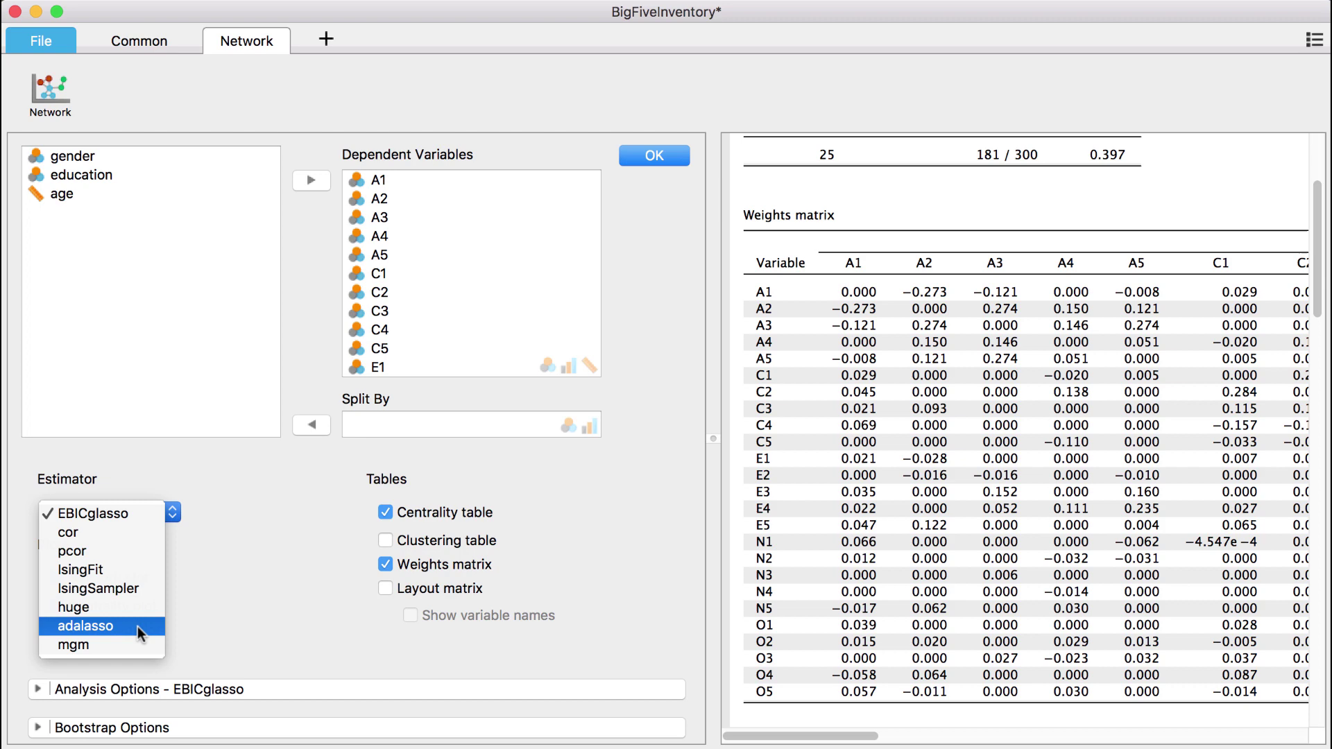
click(173, 513)
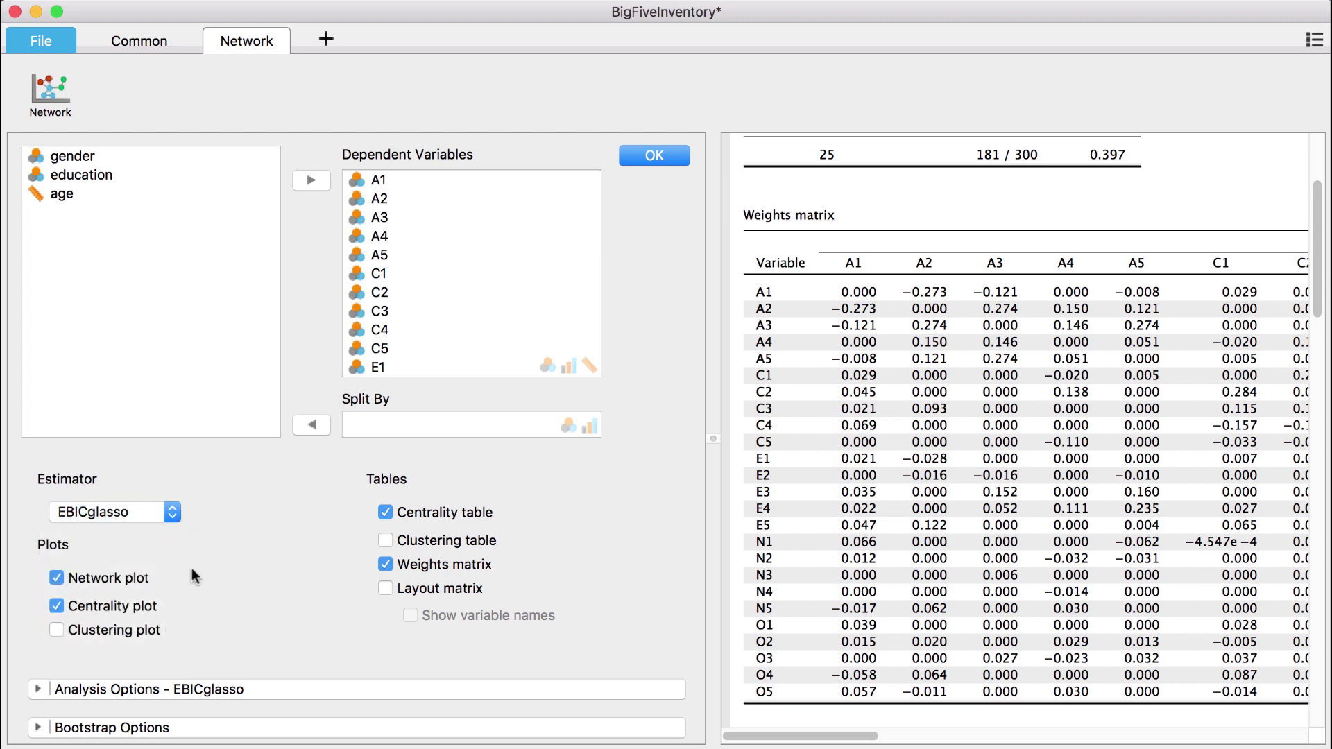
scroll(194, 575, down, 3)
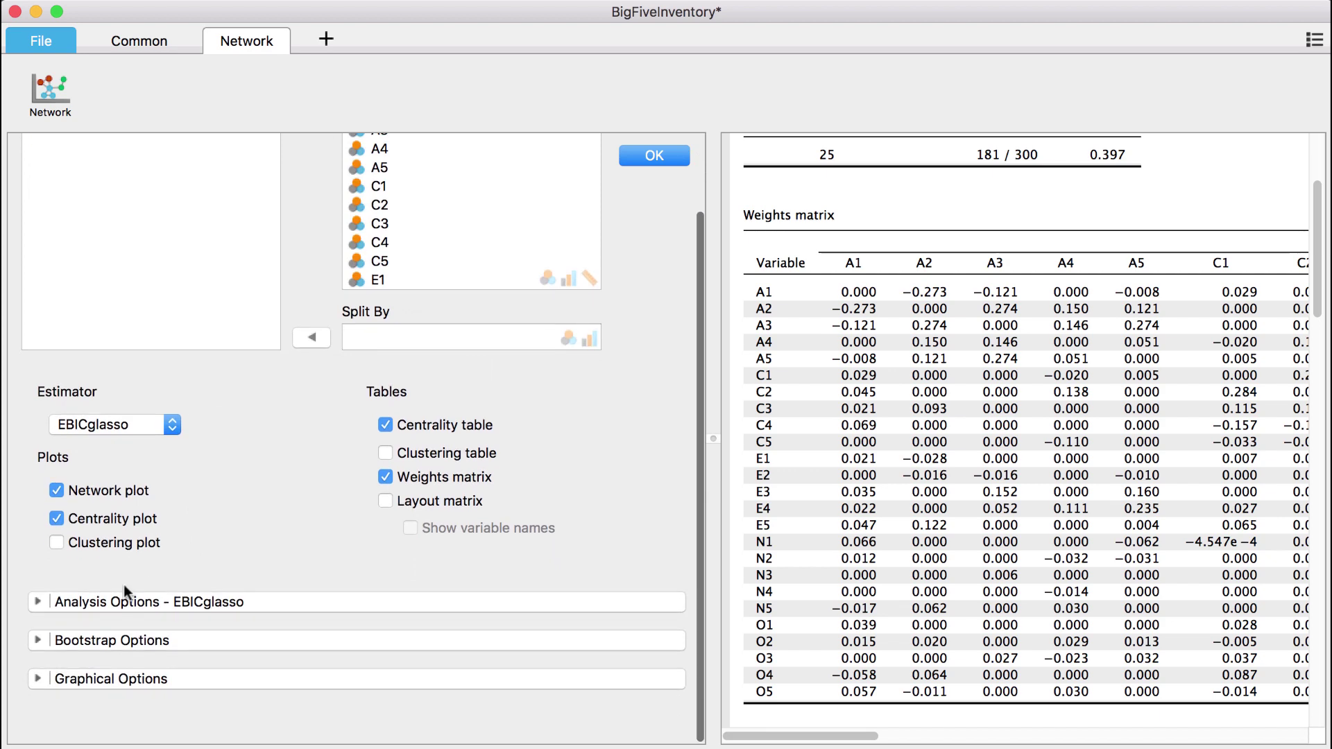
click(37, 639)
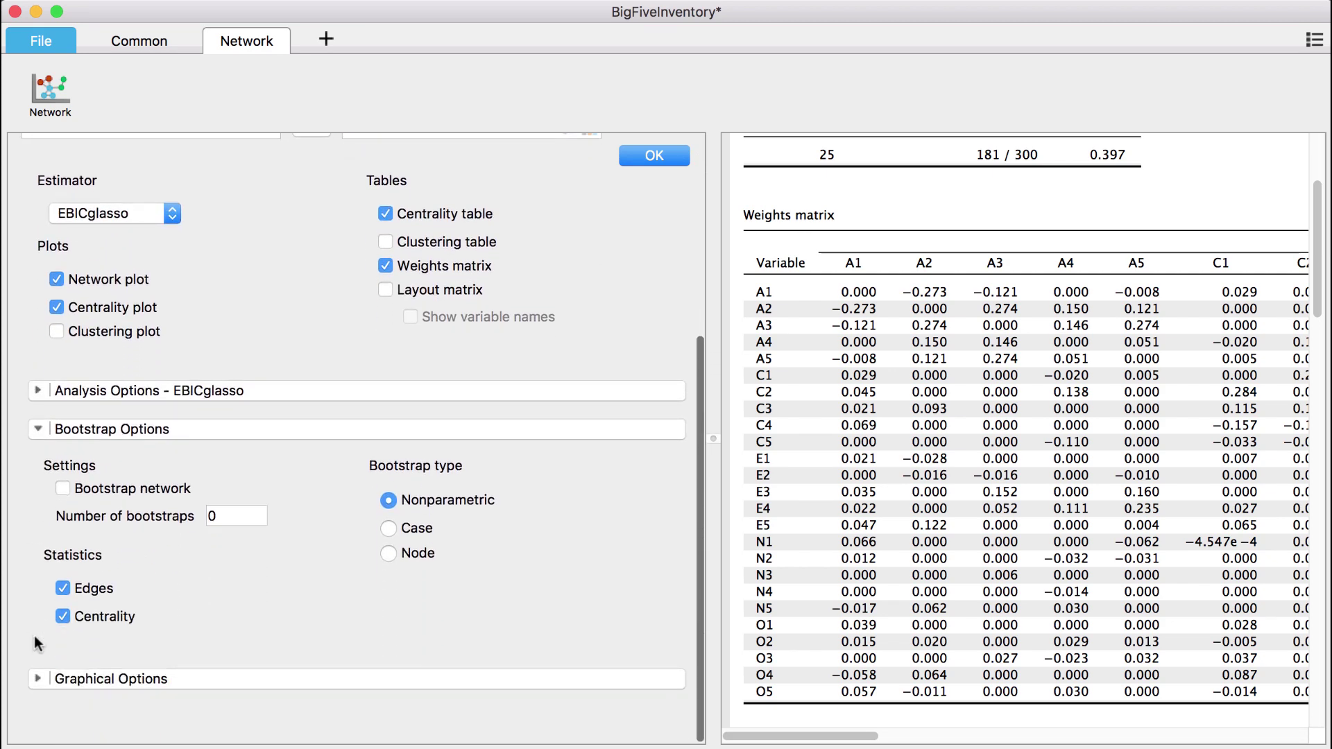
click(36, 430)
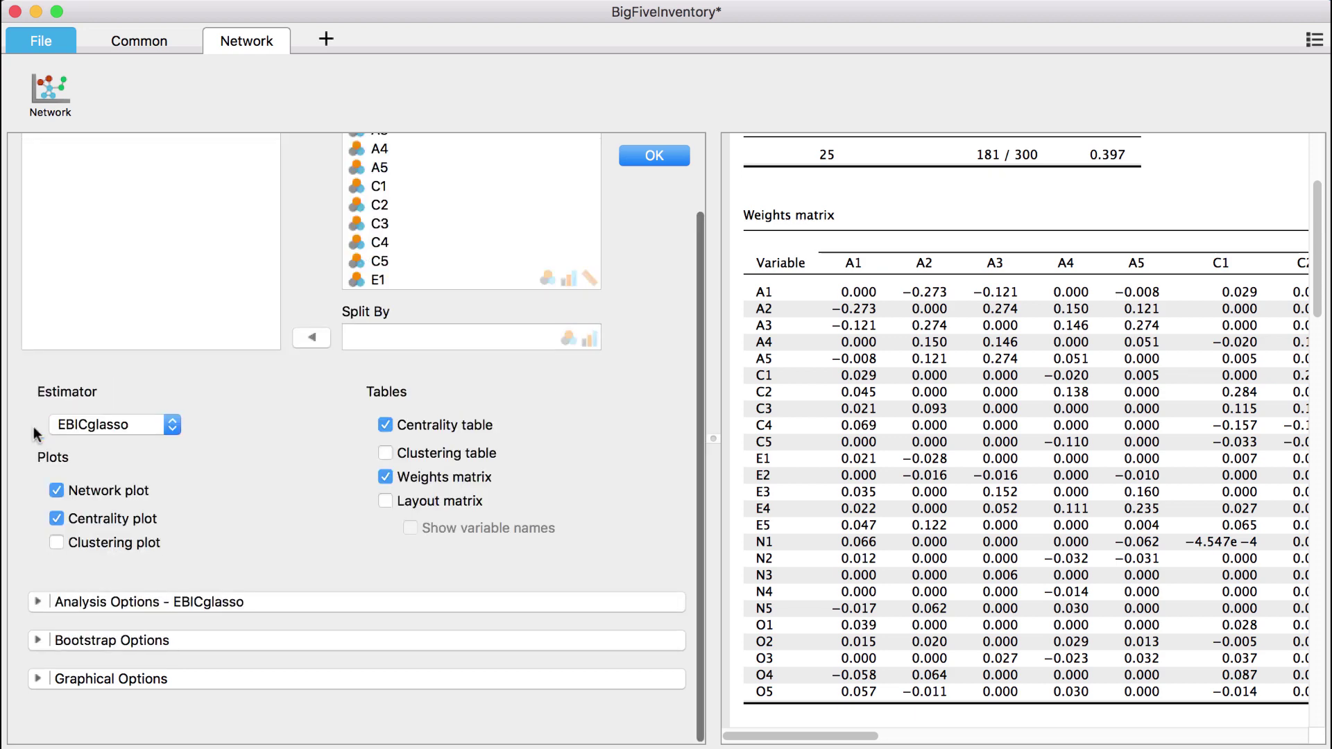
click(39, 601)
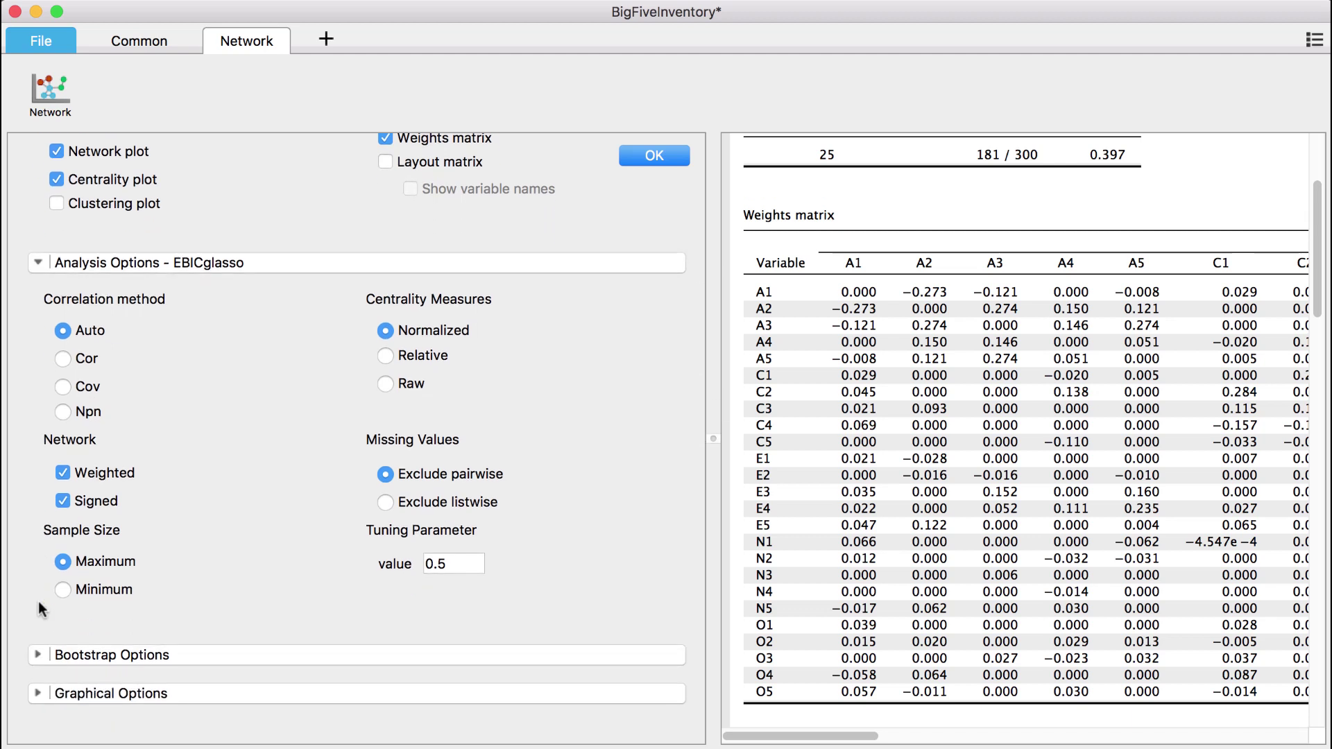
click(37, 262)
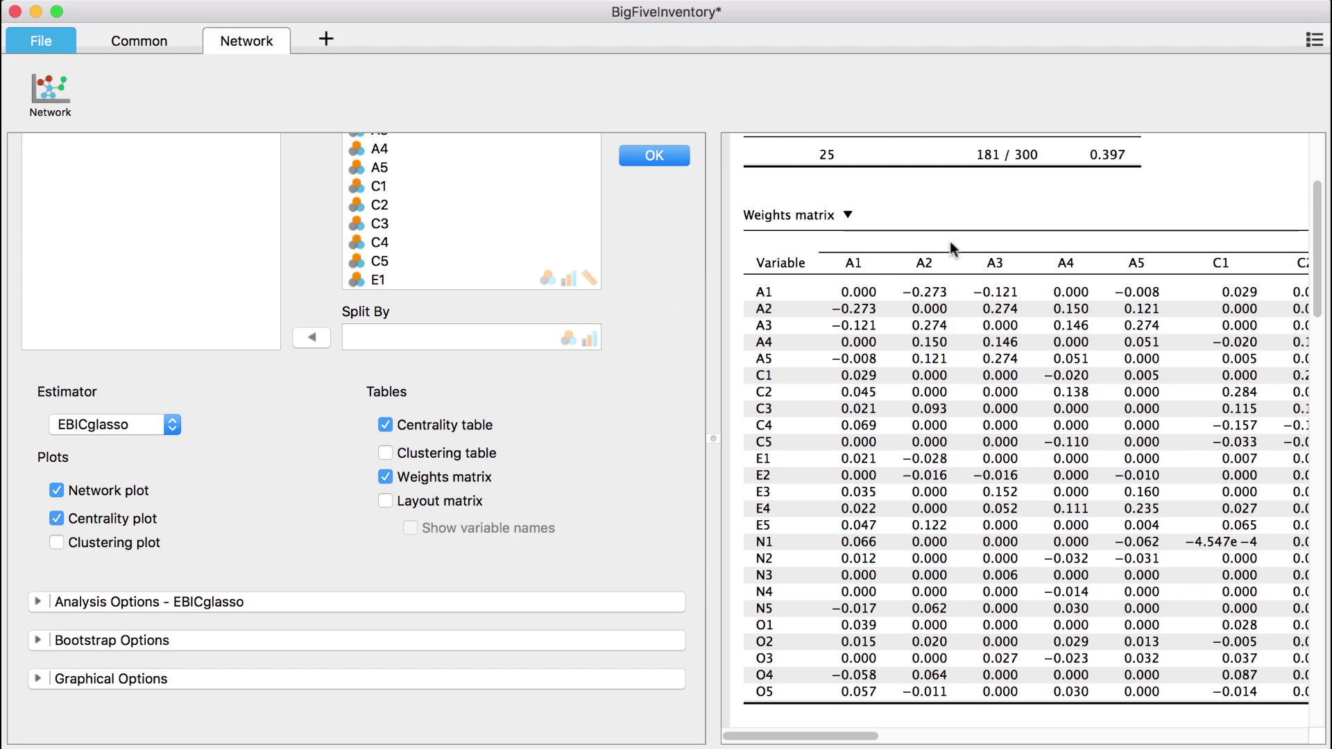
Open the Network Analysis help and widen it to read the Estimators and Assumptions sections.
click(1313, 40)
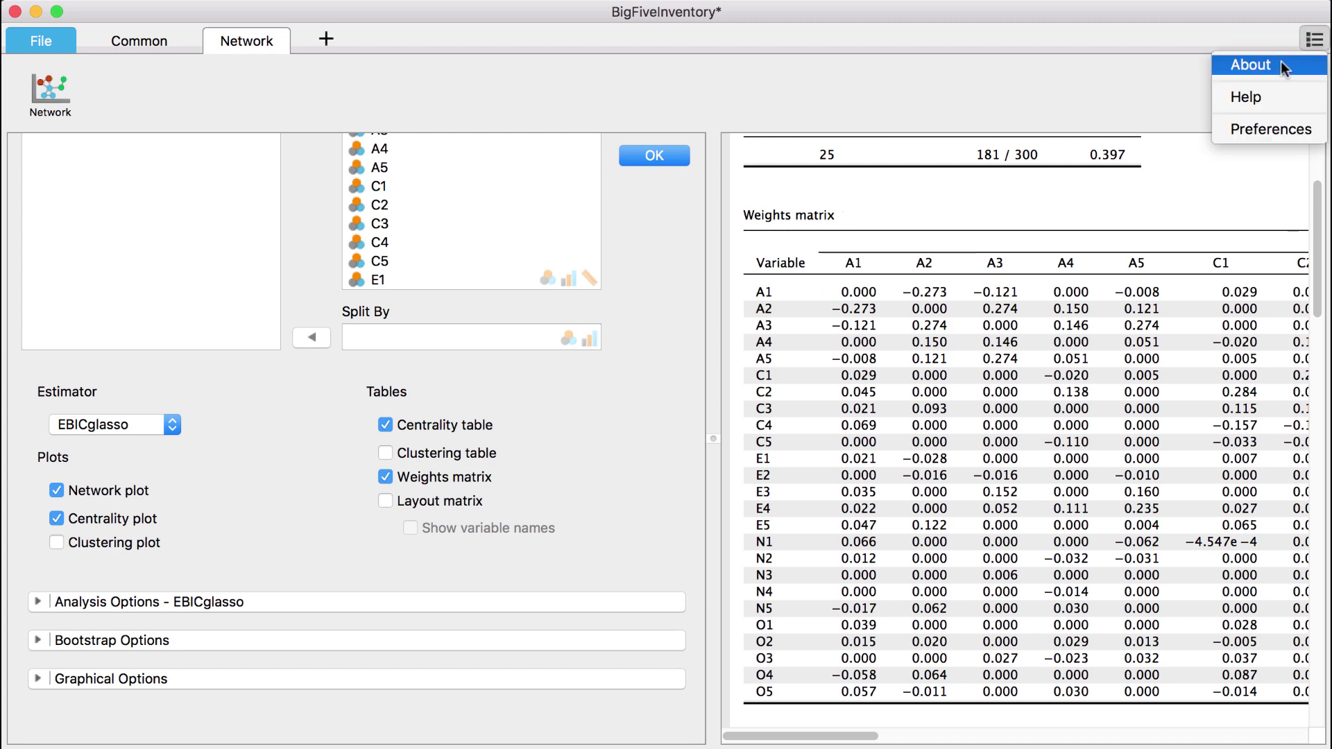
click(1271, 98)
drag(1111, 436, 798, 429)
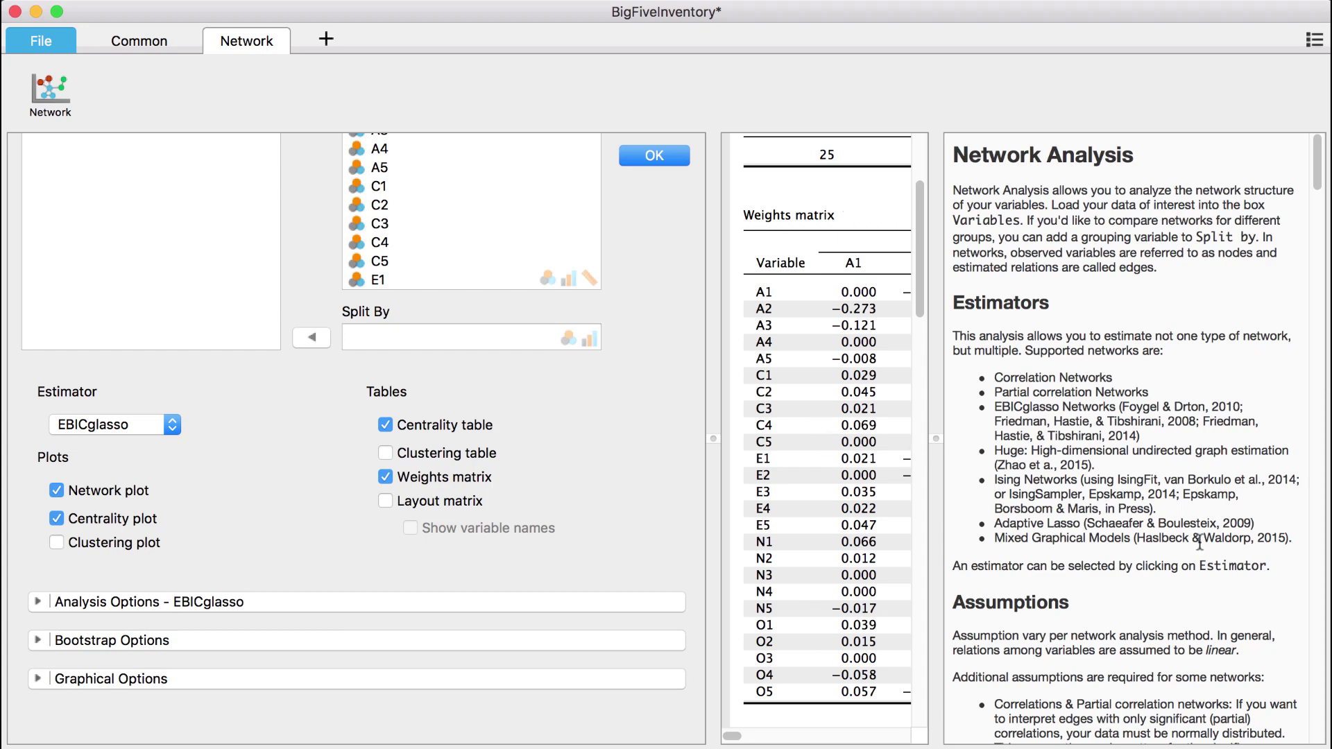
scroll(1199, 541, down, 5)
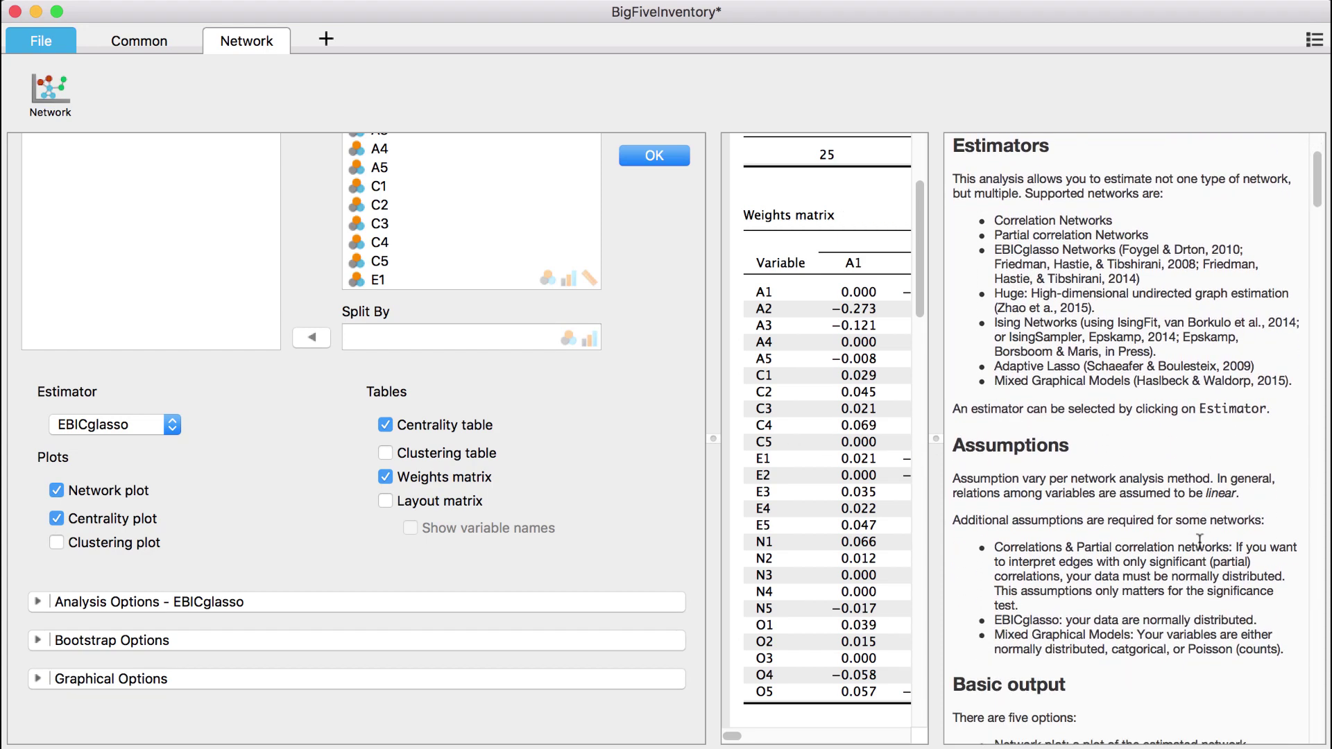